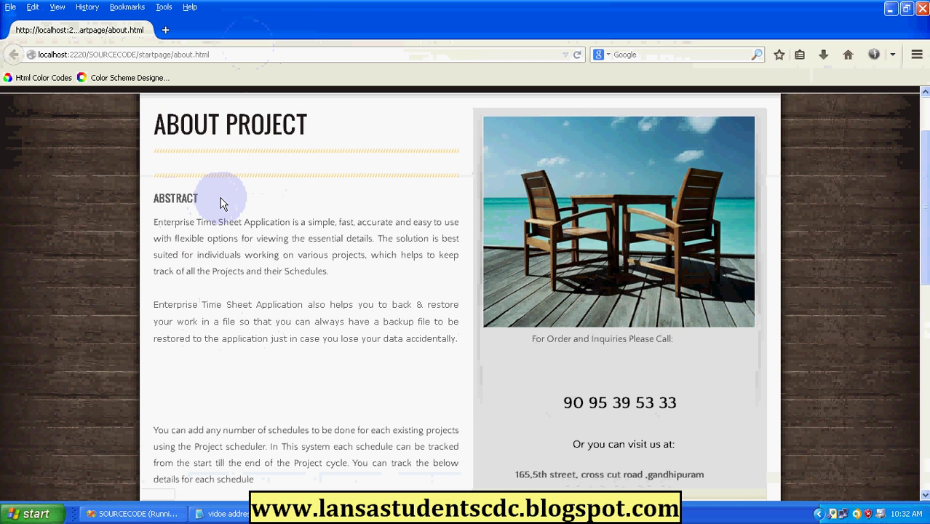
Sign in to the ADMIN portal with the admin login ID and password.
scroll(222, 204, "down", 3)
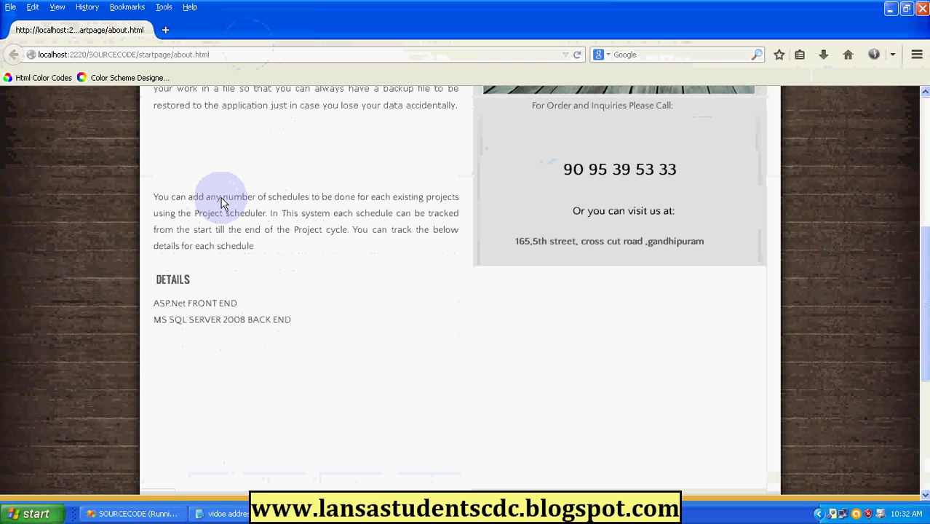
scroll(222, 204, "up", 5)
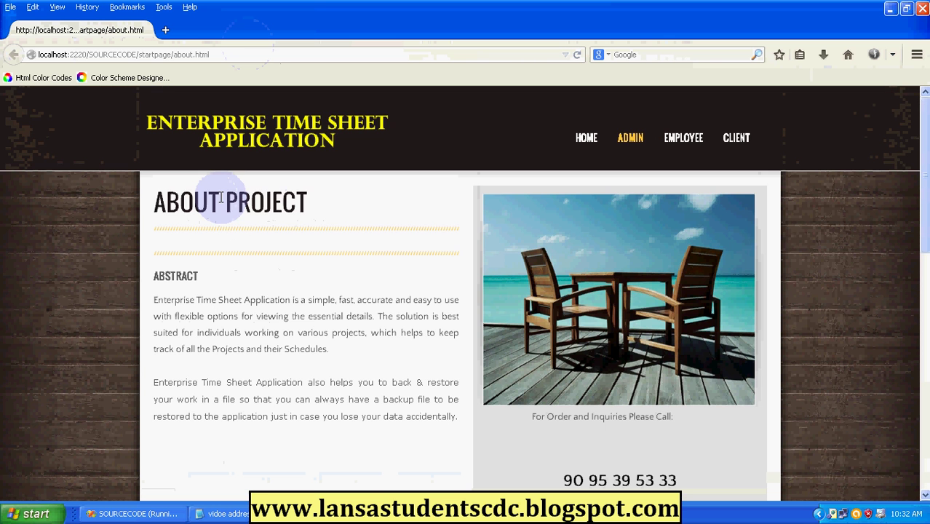
left_click(630, 142)
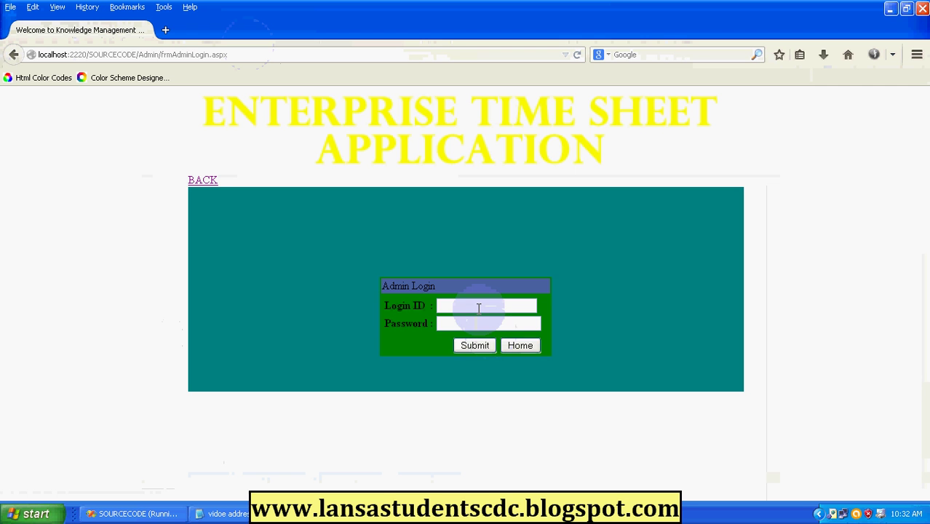
left_click(478, 307)
type("Admin")
key("Tab")
type("admin")
left_click(475, 346)
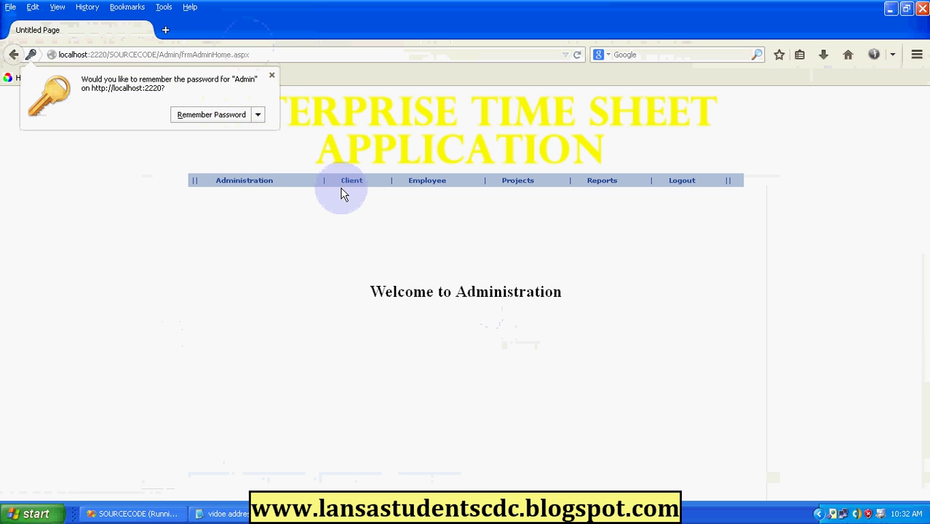
Dismiss Firefox's save-password prompt and open Administration > Manage Department.
left_click(271, 75)
mouse_move(254, 188)
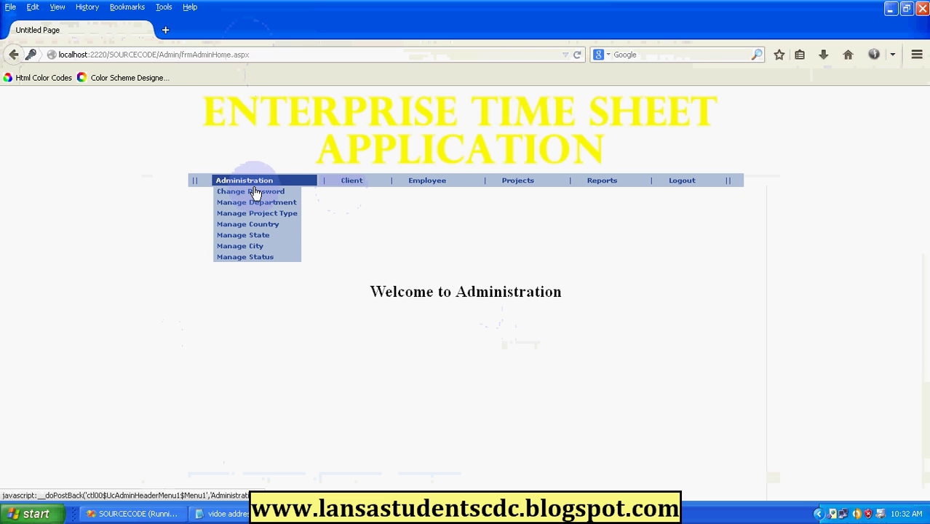
left_click(268, 203)
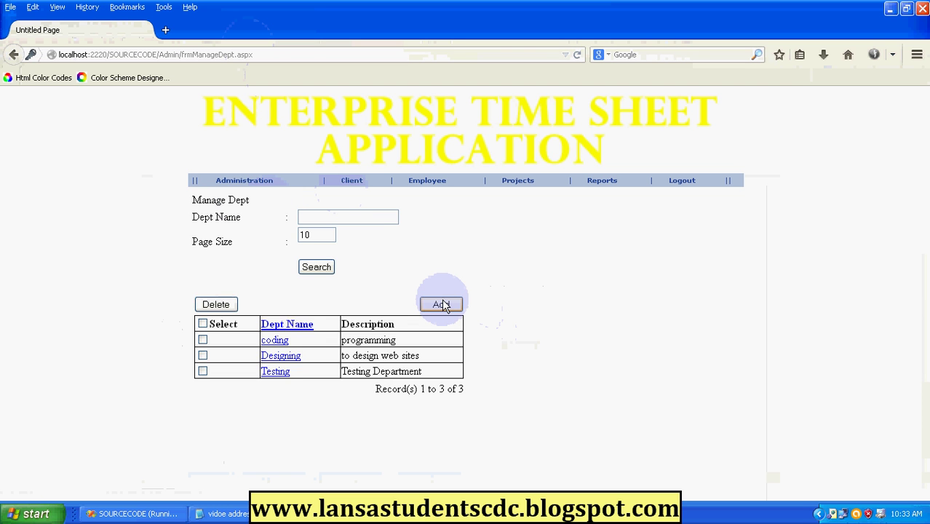
Submit a new department named 'Implementation' with the description 'project modules'.
left_click(441, 305)
left_click(322, 231)
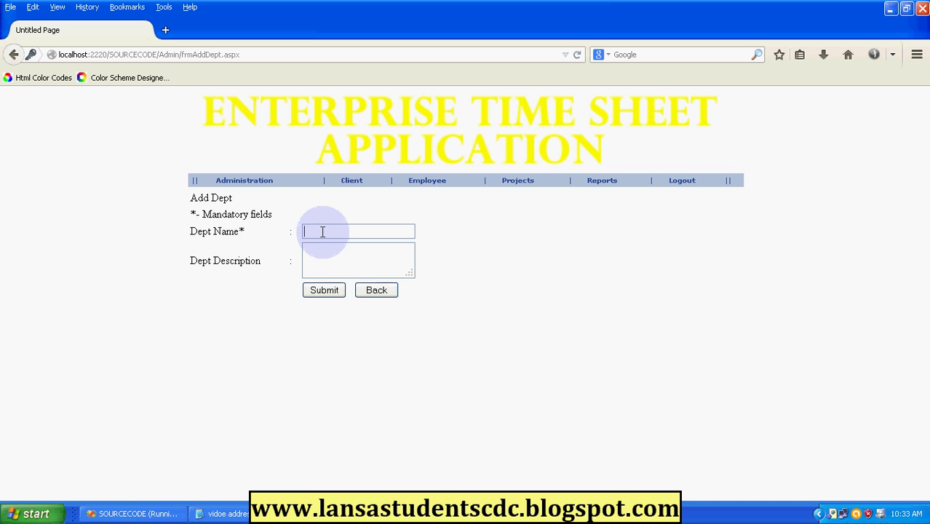
type("Implementation")
left_click(337, 262)
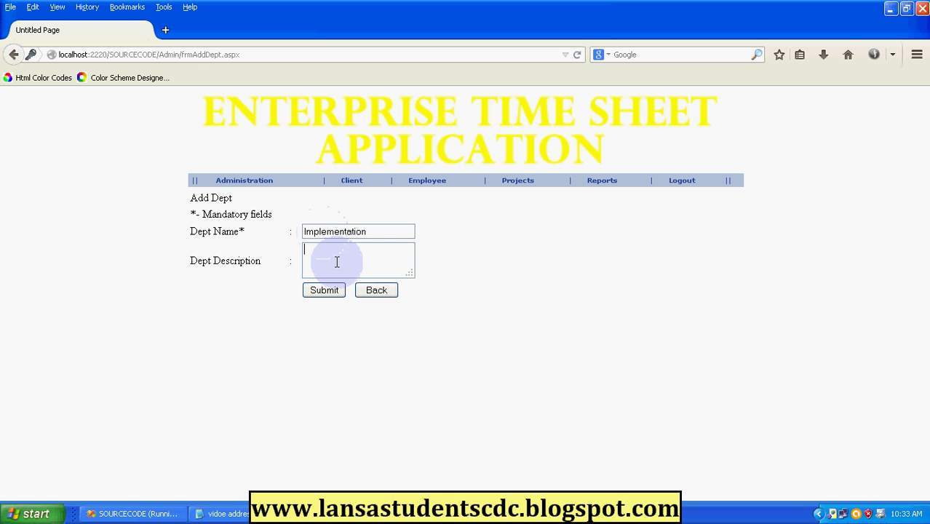
type("project modules")
left_click(324, 290)
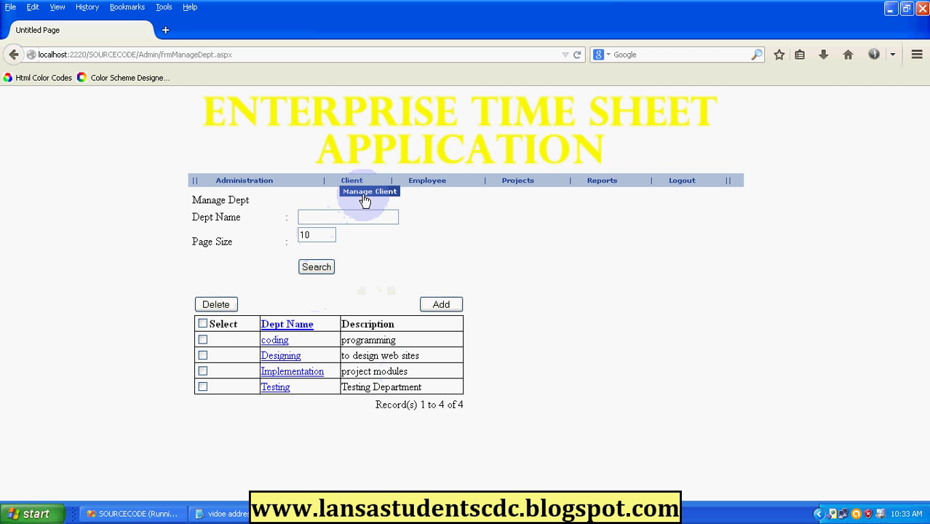
Open Client > Manage Client and start a new client entry.
left_click(365, 195)
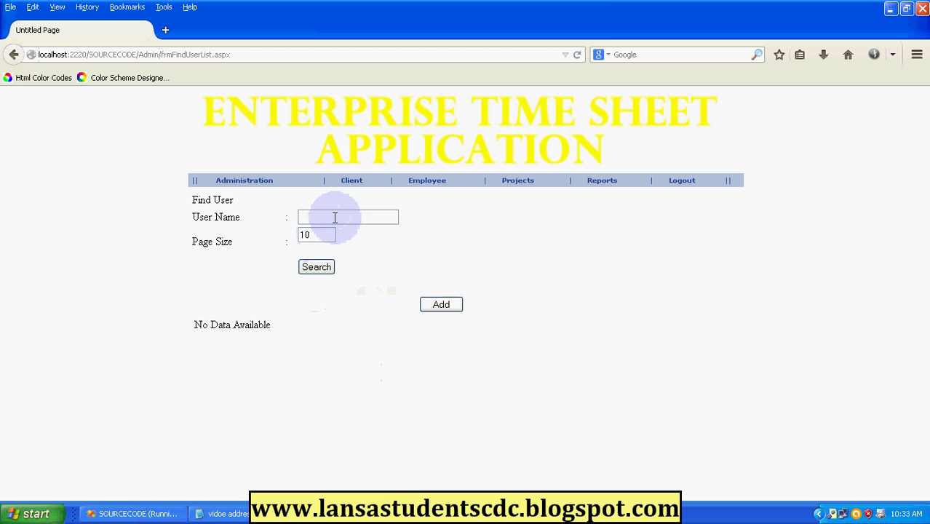
left_click(335, 217)
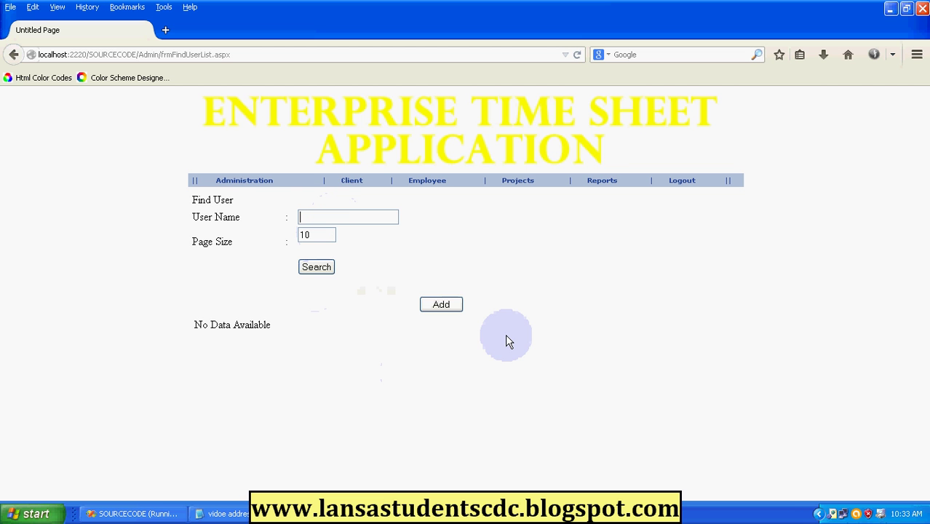
left_click(432, 302)
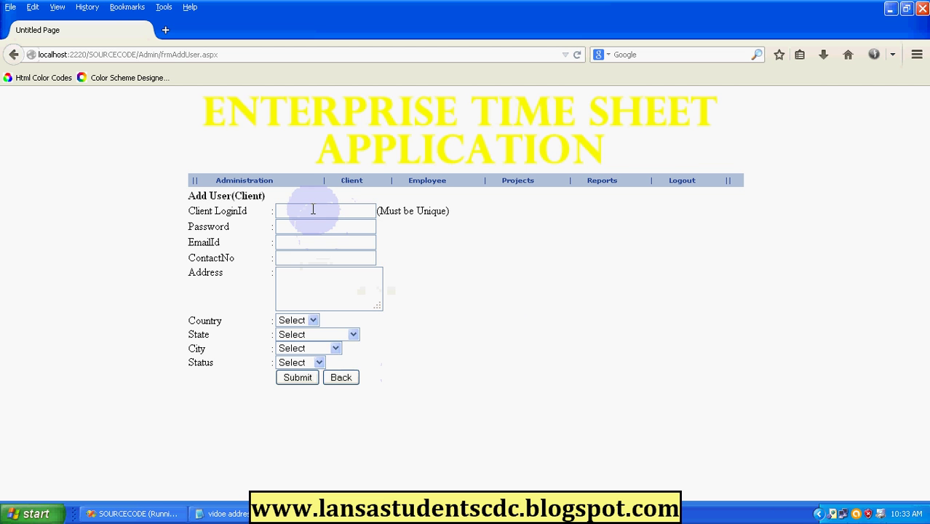
Fill in the client's login name, password, e-mail, contact number and street address.
type("pe")
type("pit")
type("ha")
left_click(323, 231)
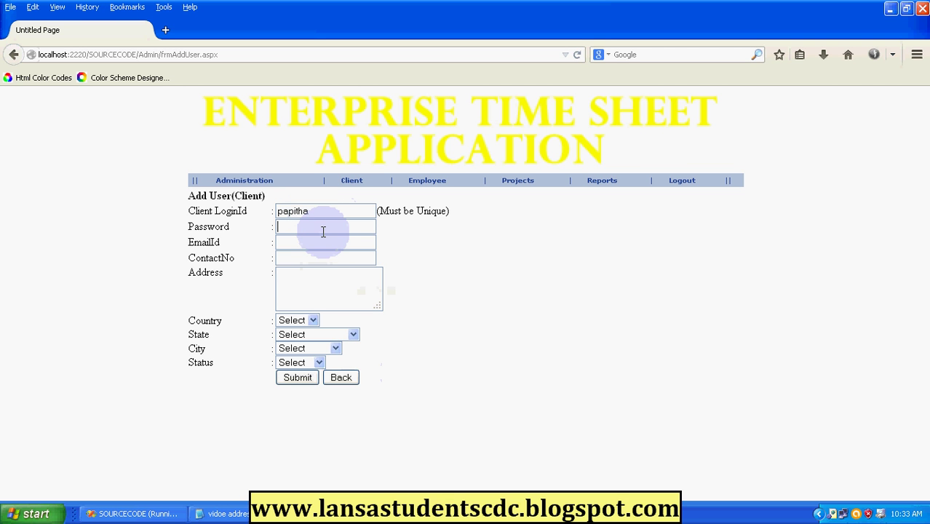
type("123")
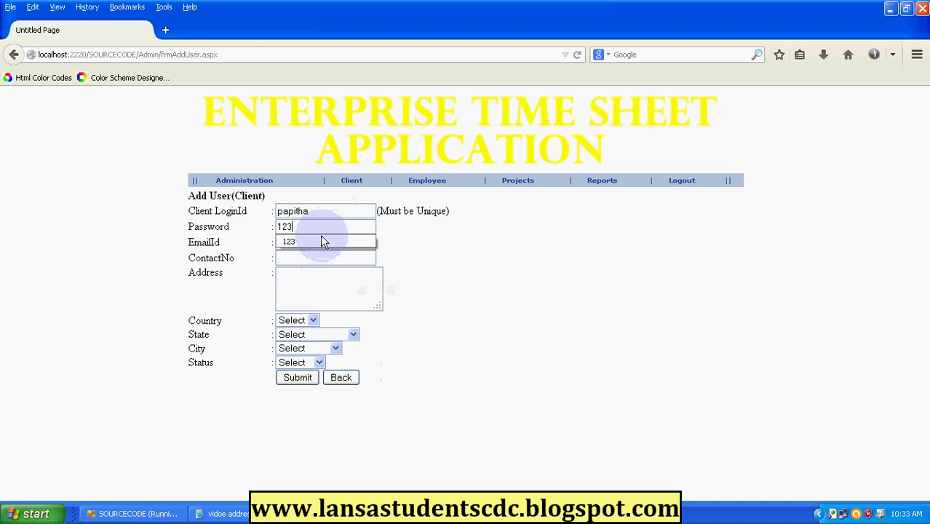
left_click(315, 243)
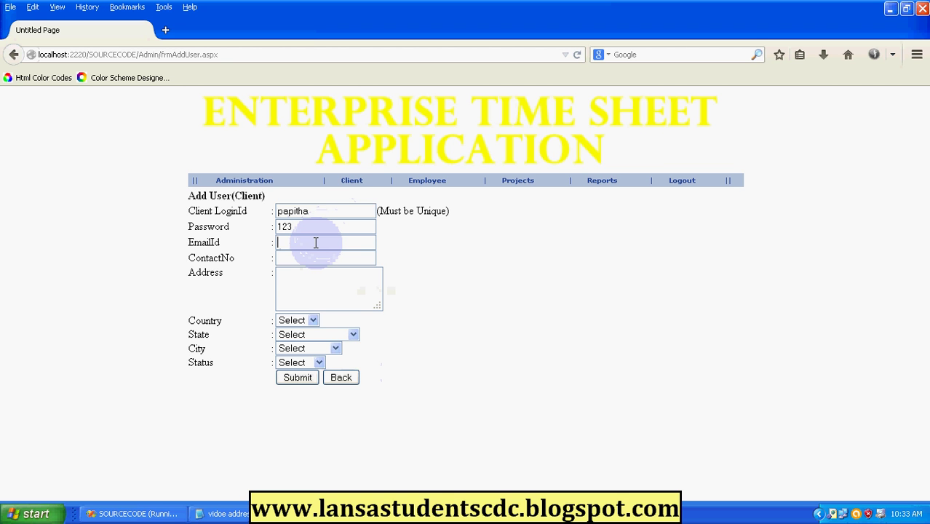
type("la")
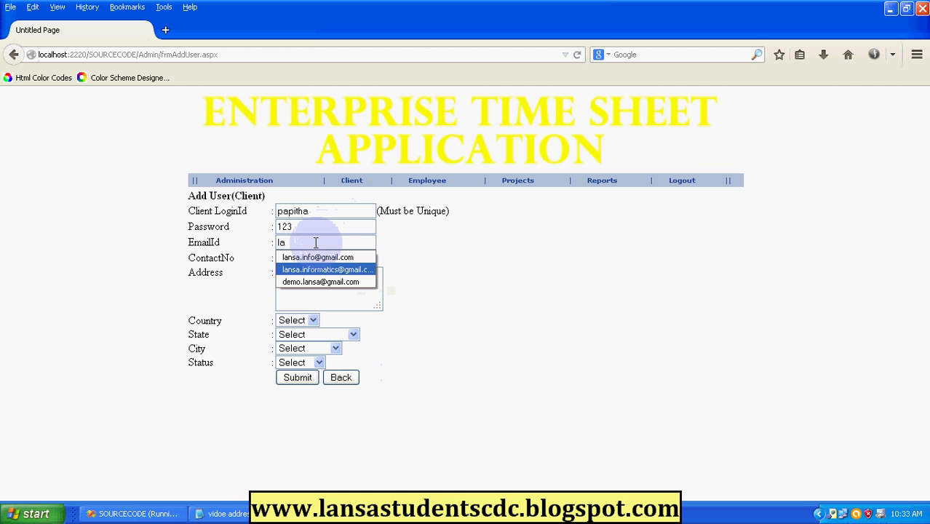
key("Down")
key("Return")
key("Tab")
type("90")
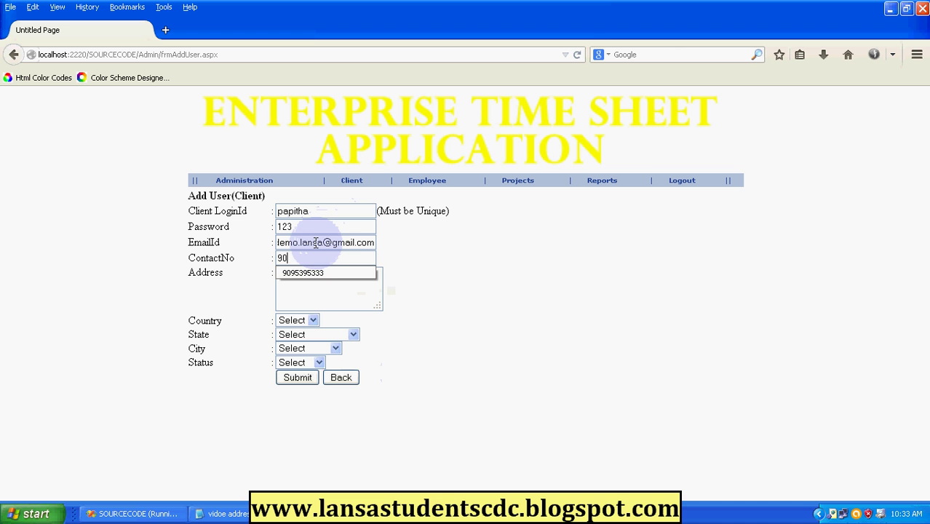
left_click(312, 274)
left_click(311, 286)
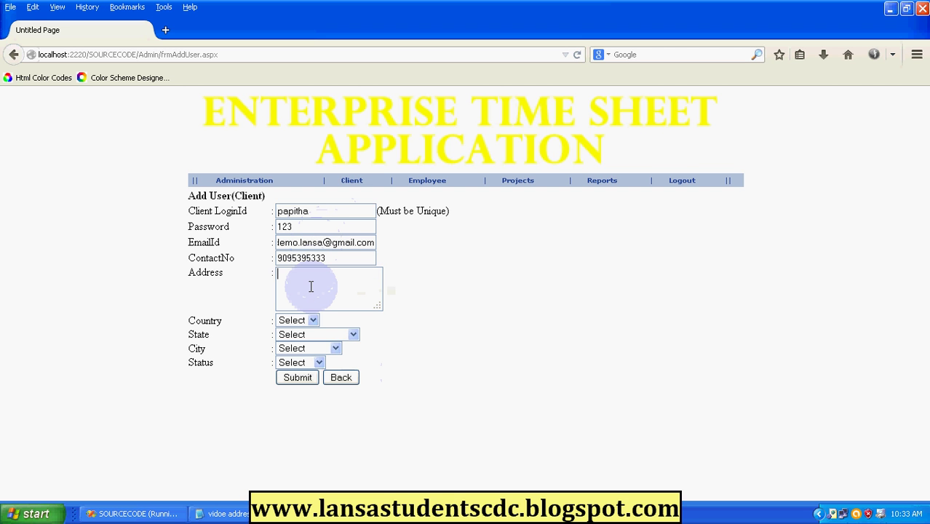
Set the client's location to India, Tamilnadu, coimbatore with Active status, and submit.
left_click(313, 321)
left_click(314, 343)
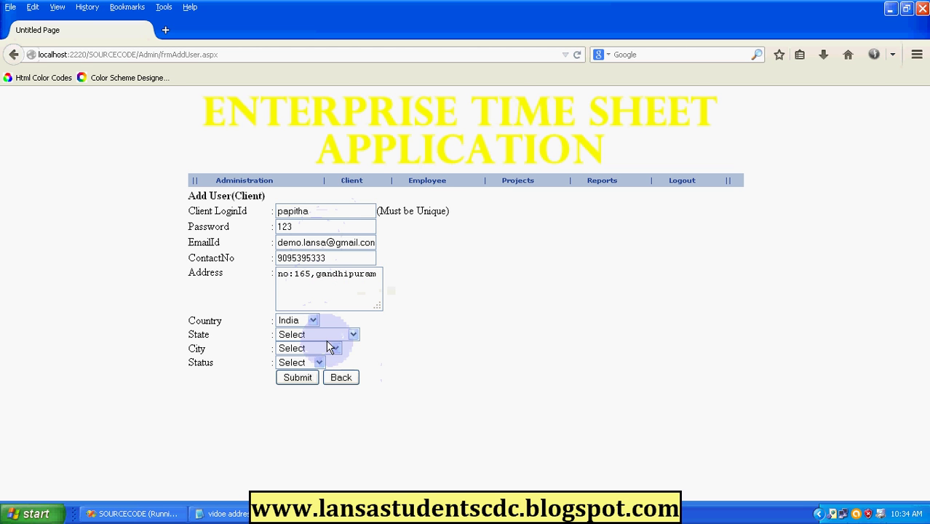
left_click(328, 337)
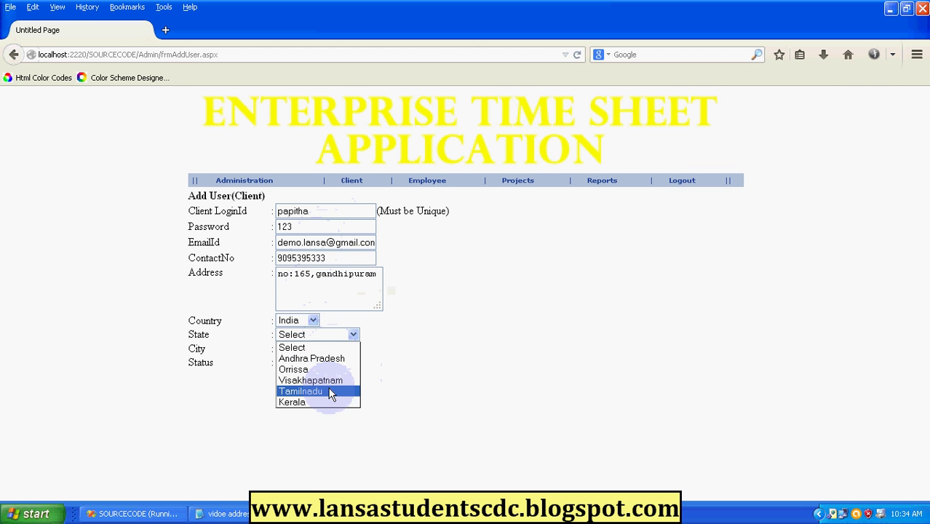
left_click(332, 394)
left_click(325, 348)
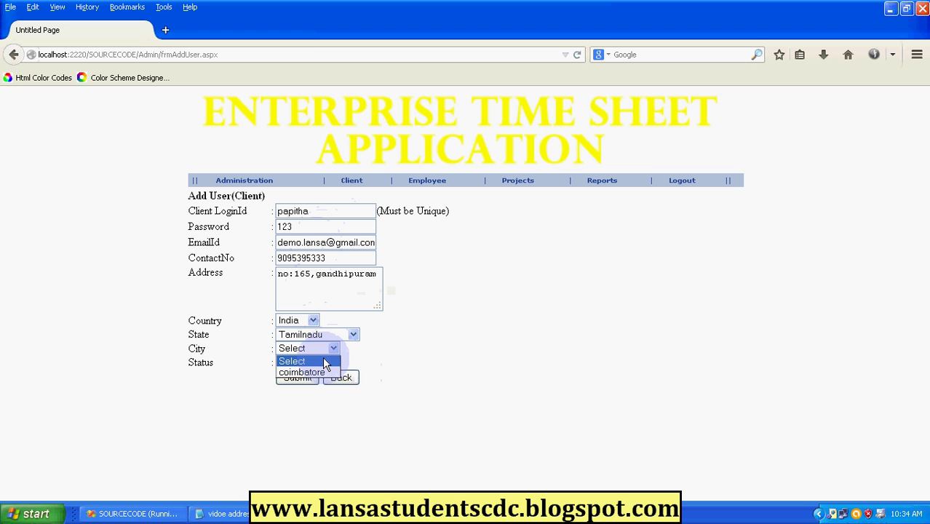
left_click(320, 372)
left_click(318, 363)
left_click(310, 387)
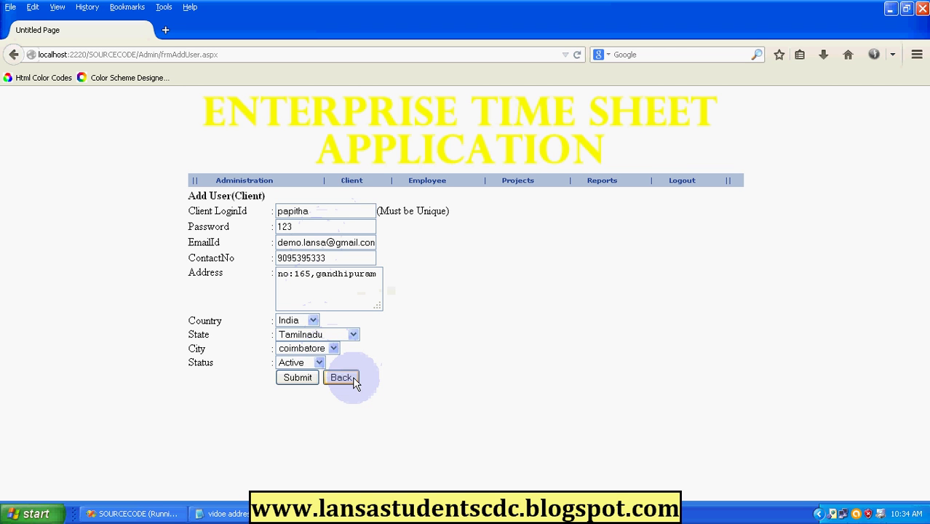
left_click(295, 379)
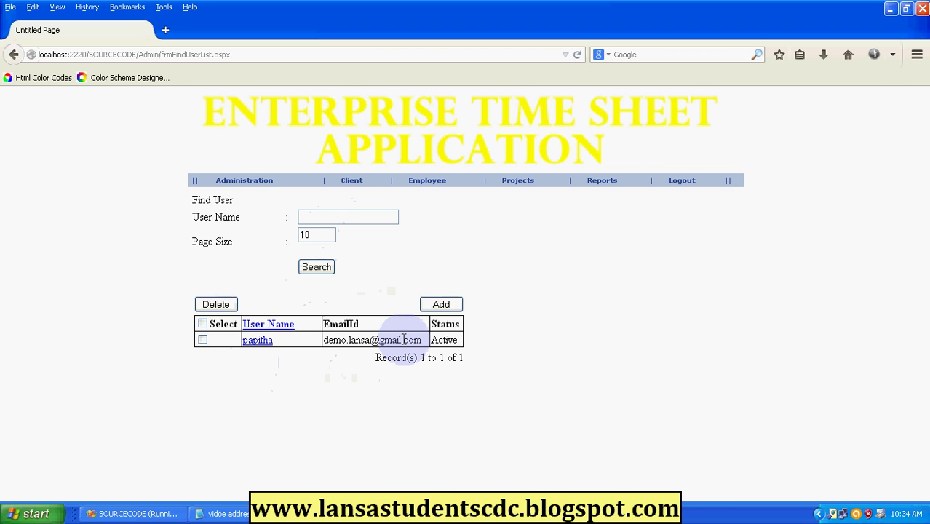
mouse_move(430, 185)
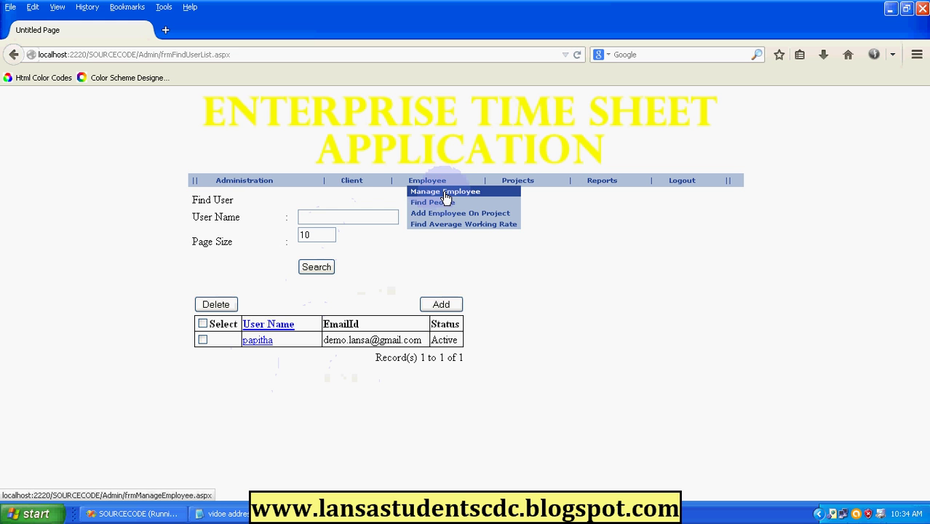
Start a new employee and enter the login id, password and a corrected street address.
left_click(446, 193)
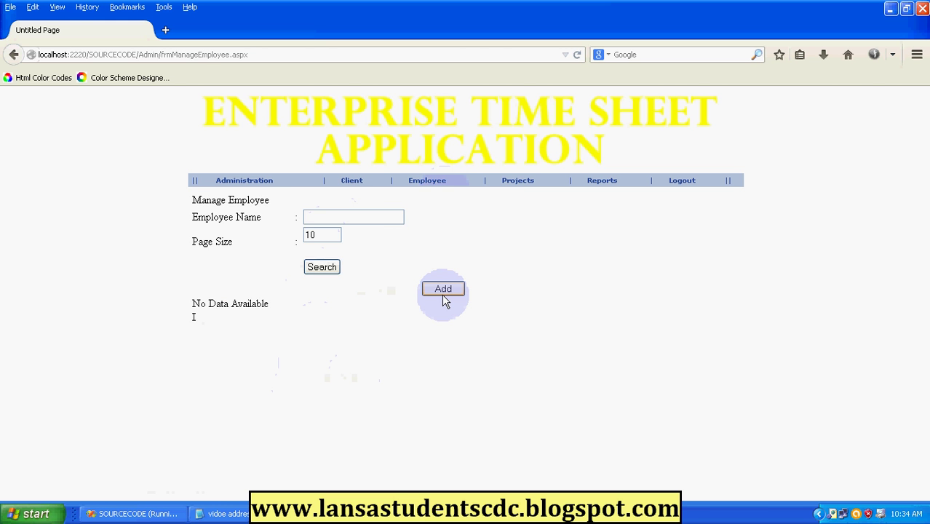
left_click(443, 289)
left_click(356, 232)
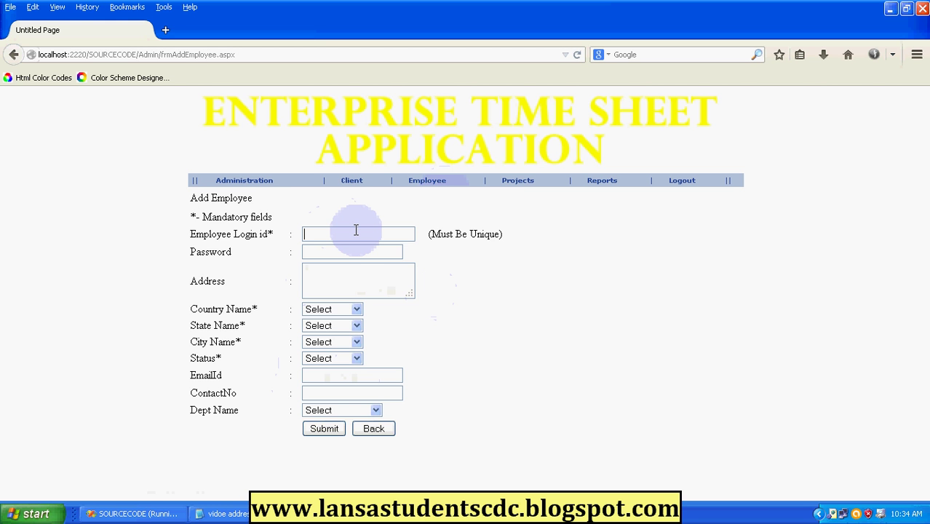
type("lansa")
key("Tab")
type("123")
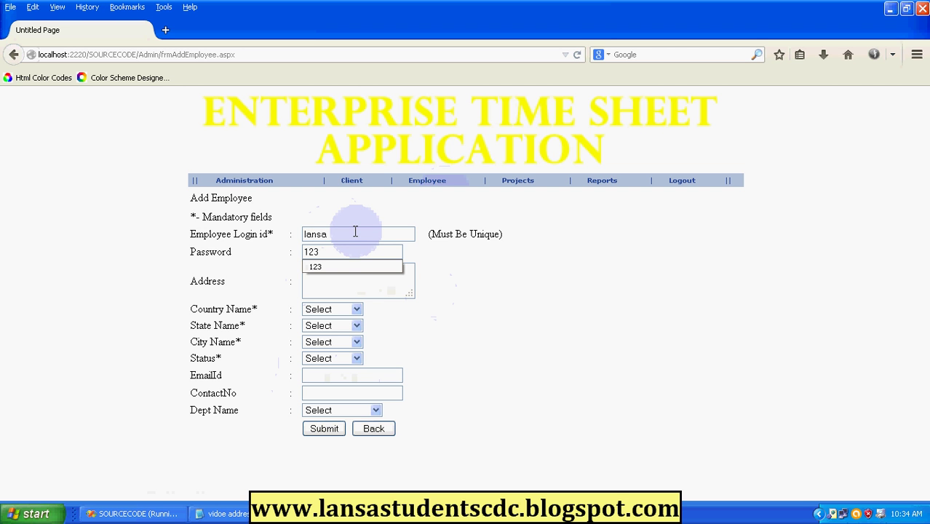
left_click(348, 275)
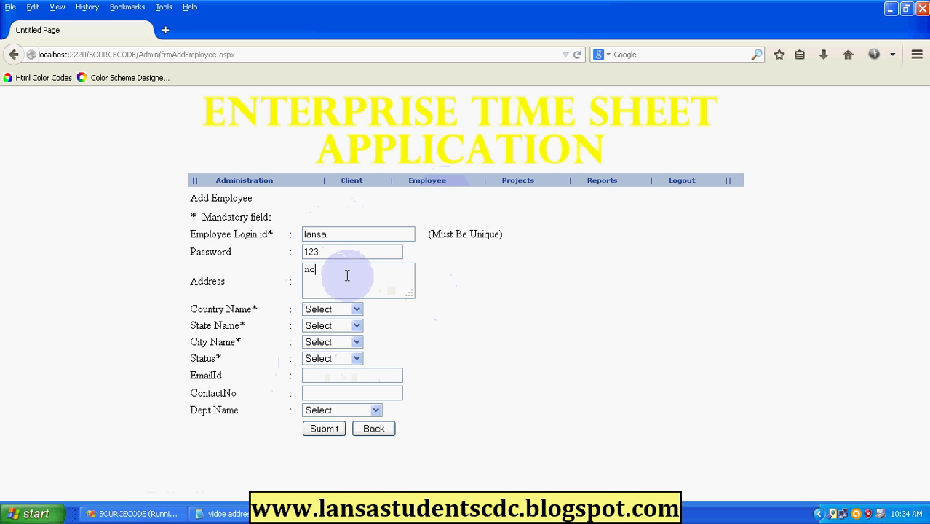
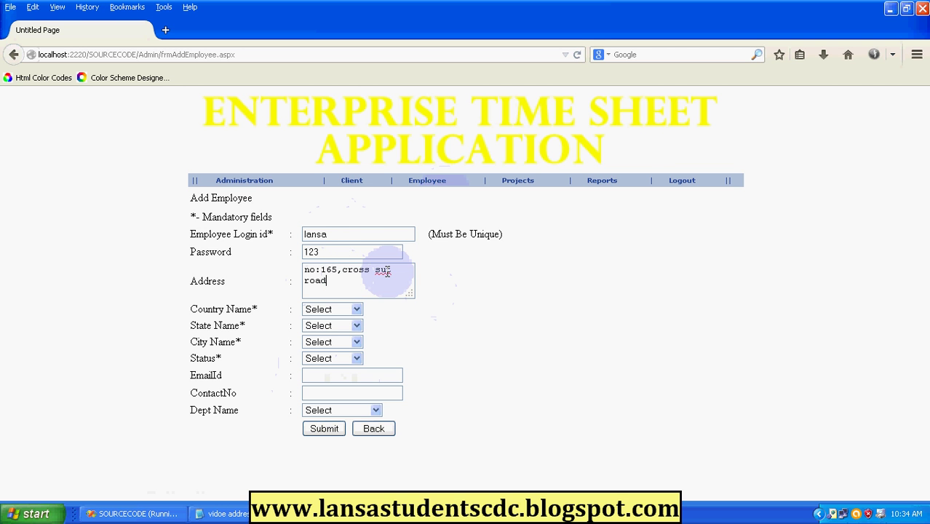
left_click(379, 268)
key("BackSpace")
type("cut")
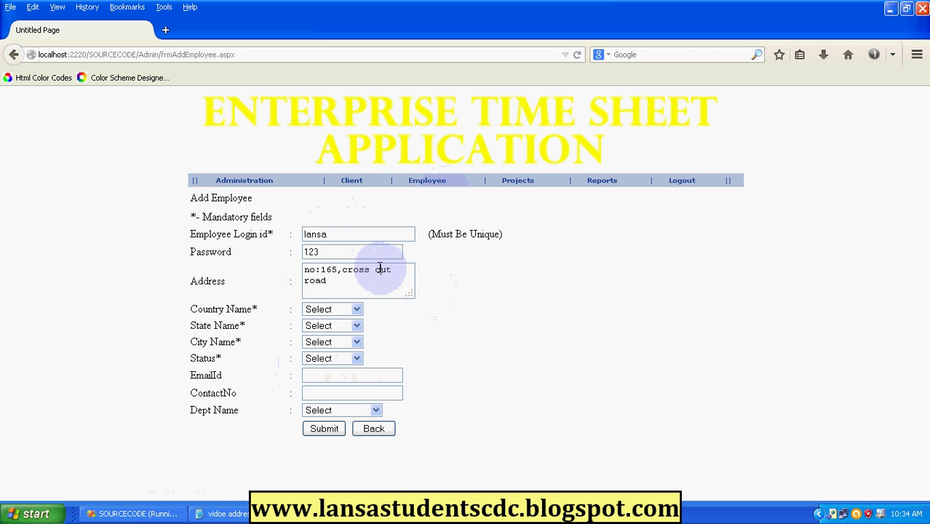
Set the employee's location to India, Tamilnadu, coimbatore and status to Active.
left_click(356, 309)
left_click(348, 333)
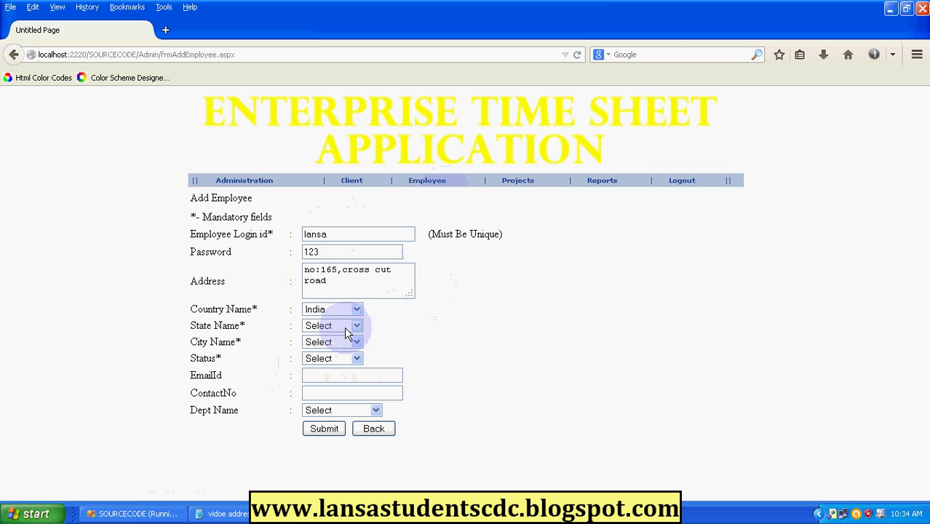
left_click(346, 329)
left_click(353, 384)
left_click(348, 342)
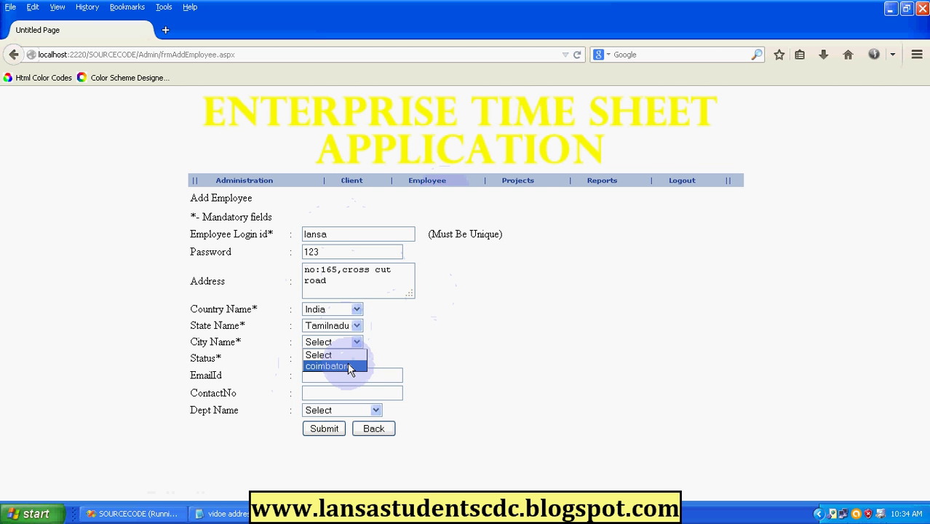
left_click(350, 366)
left_click(349, 358)
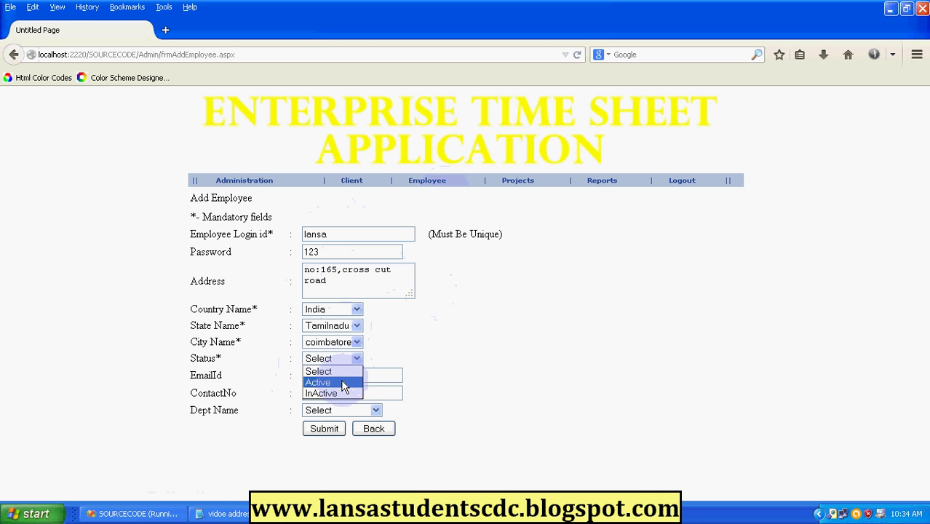
left_click(344, 385)
Add the employee's e-mail and contact number, assign the coding department, and submit.
left_click(340, 374)
type("la")
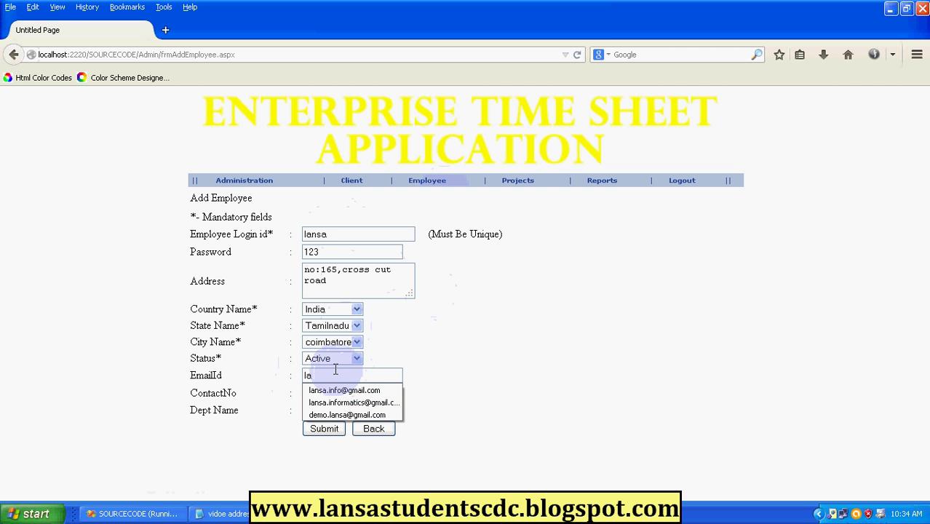
left_click(358, 404)
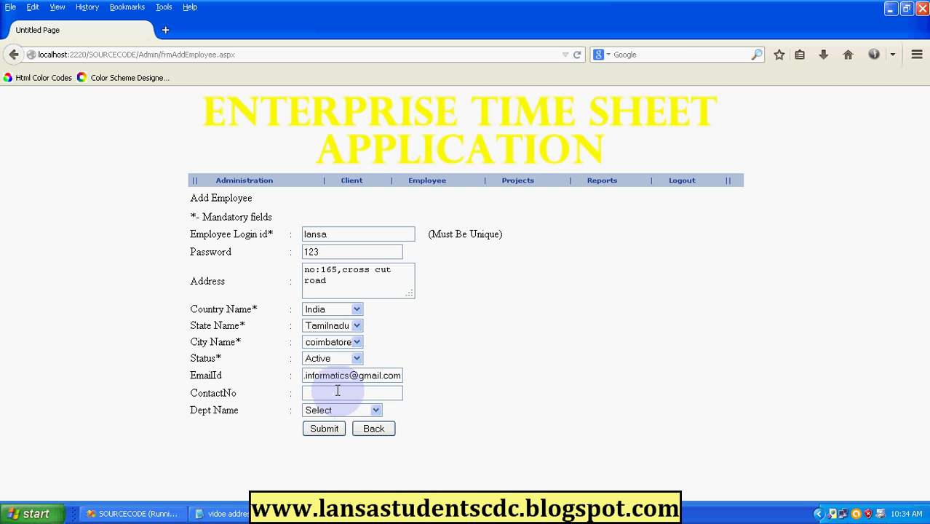
left_click(337, 393)
type("91")
left_click(342, 408)
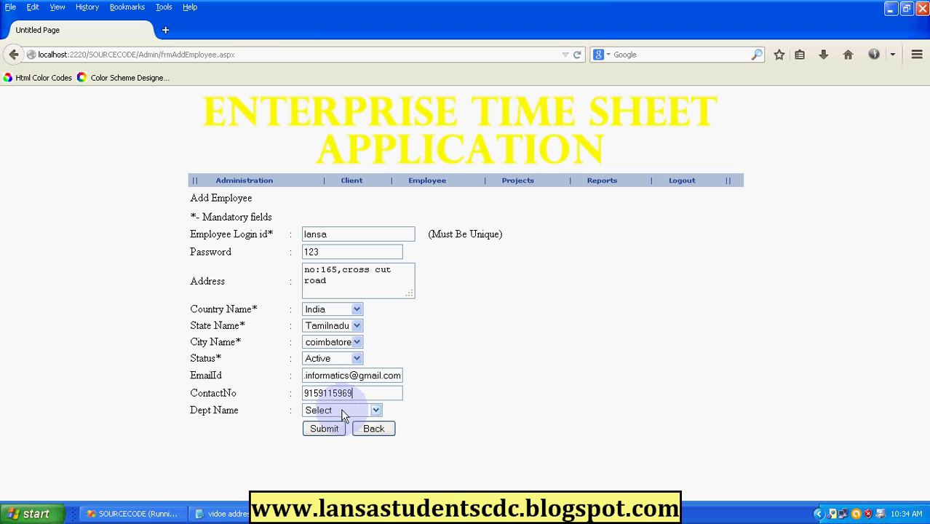
left_click(346, 412)
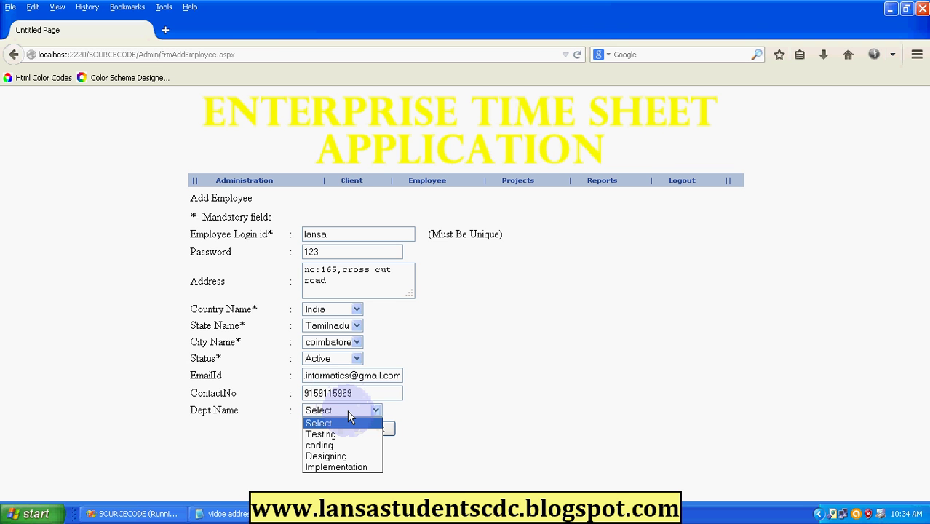
left_click(355, 445)
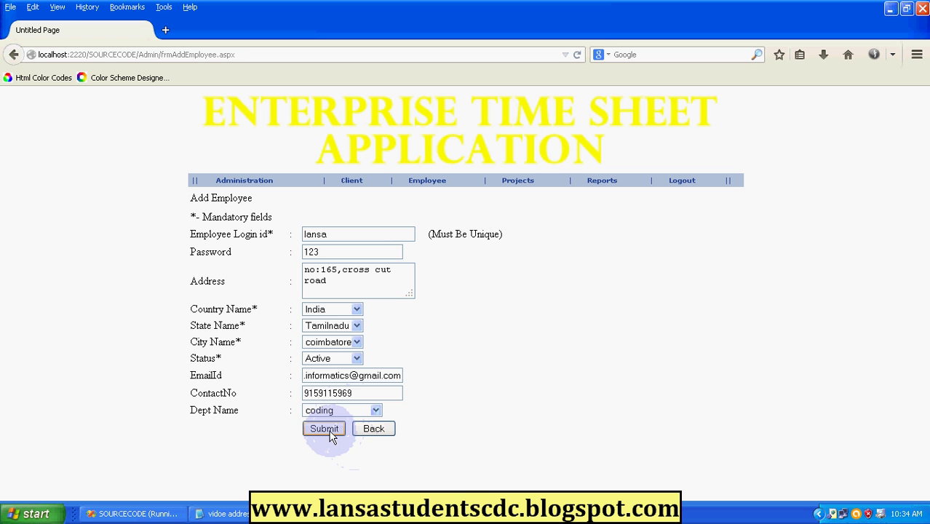
left_click(326, 430)
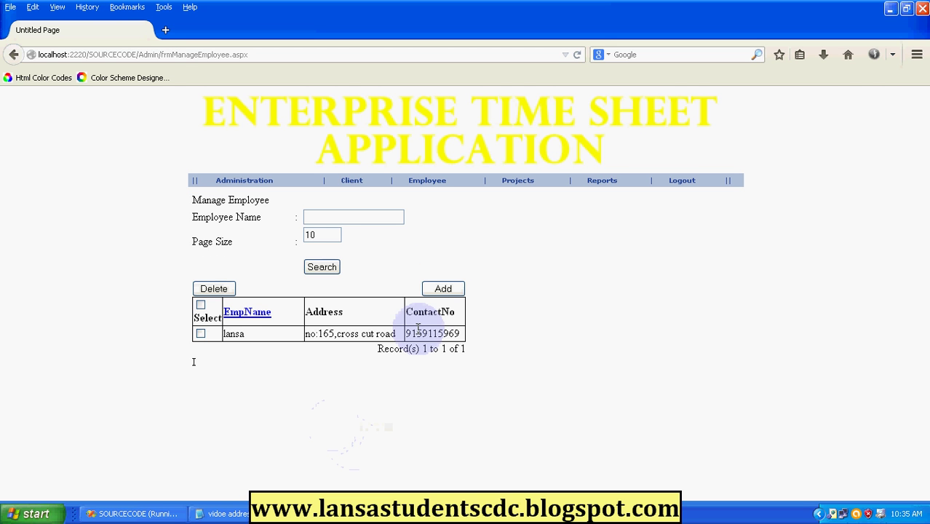
Start a new project named ETSA with a starting date of 31-May-2014.
mouse_move(512, 178)
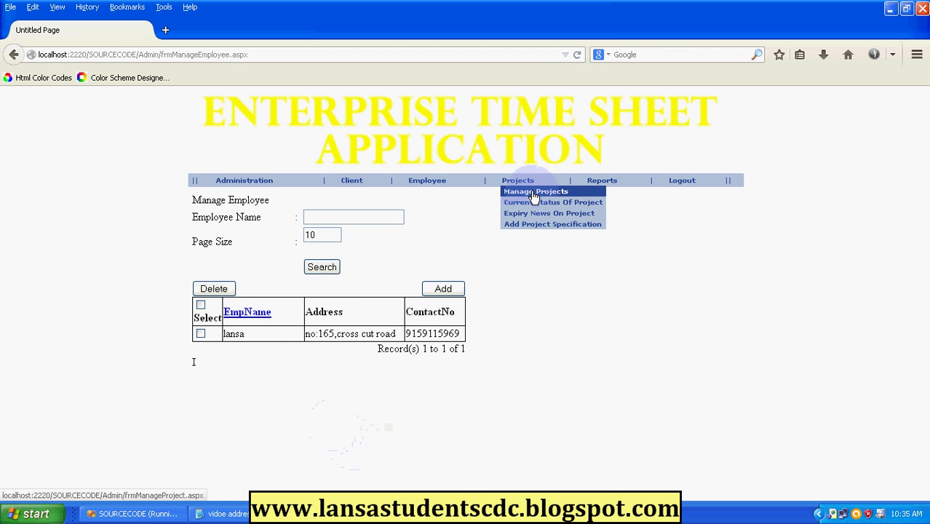
left_click(533, 193)
left_click(447, 310)
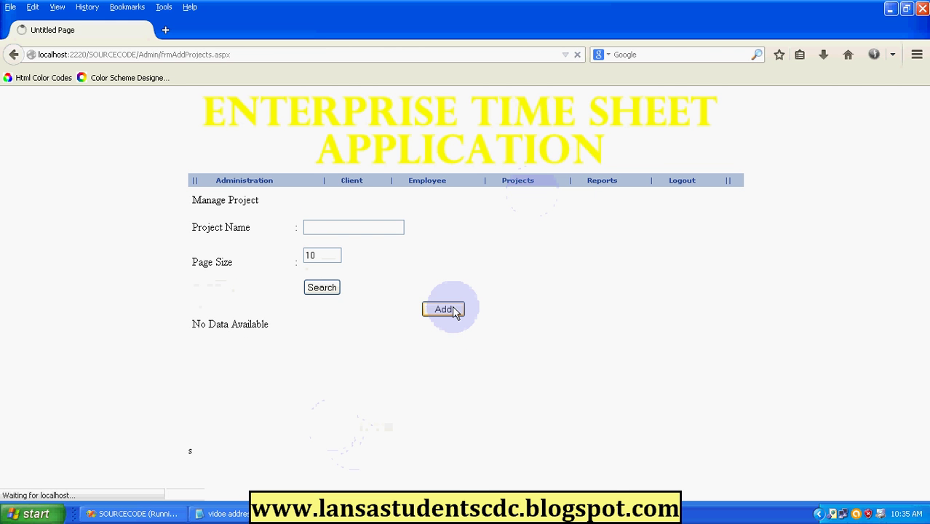
left_click(325, 230)
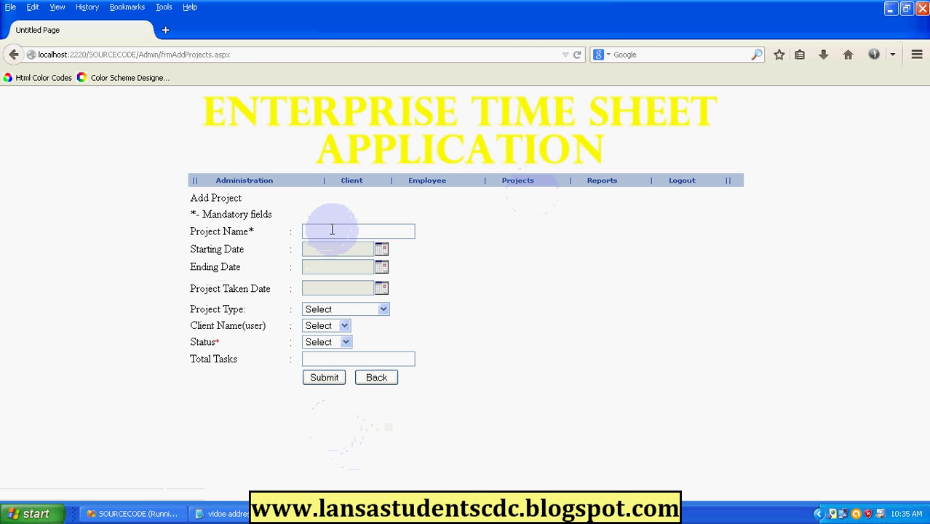
type("ETSA")
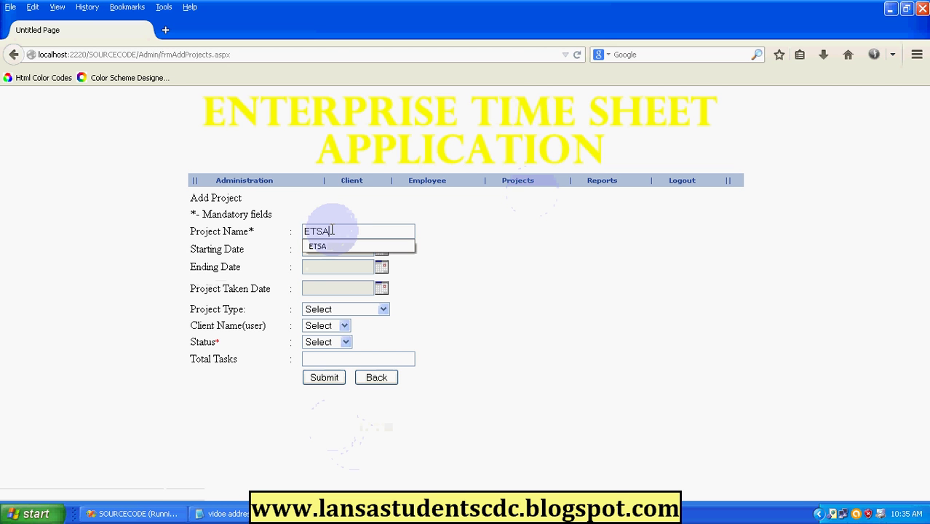
left_click(324, 248)
left_click(324, 248)
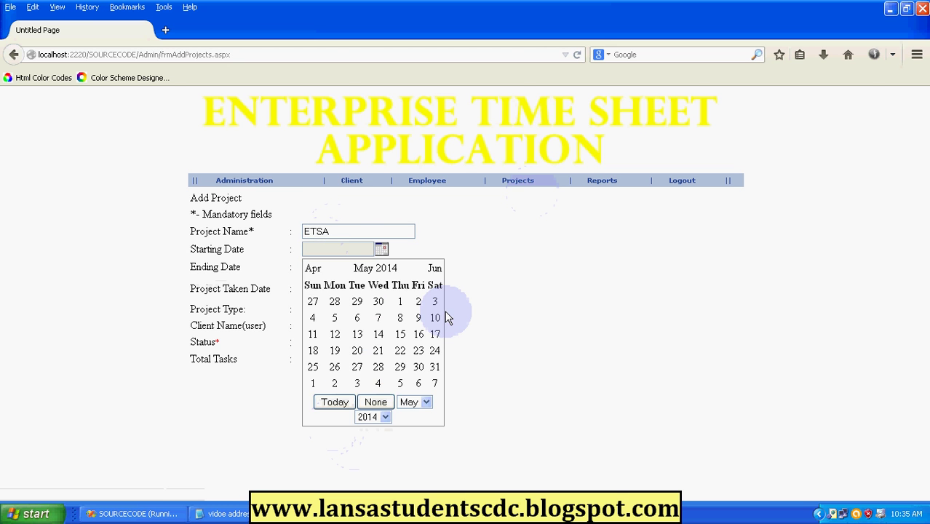
left_click(435, 367)
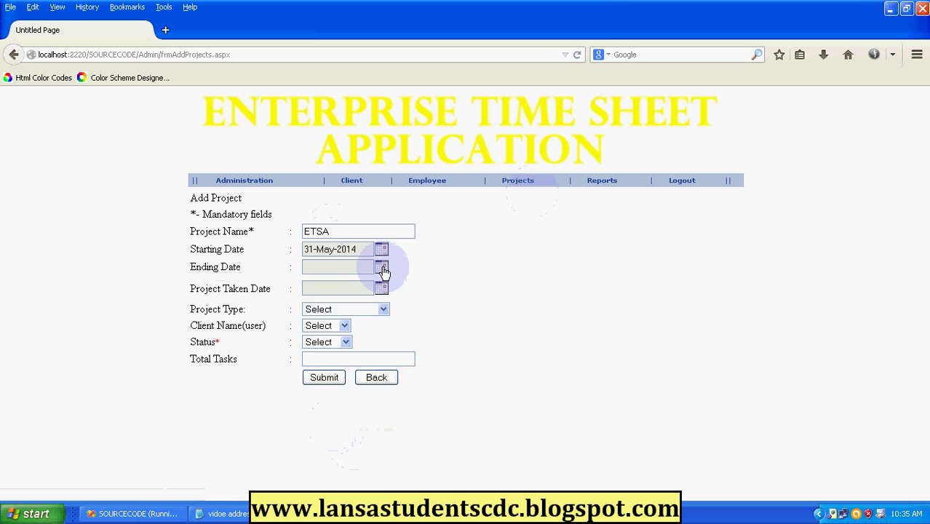
Set the ETSA ending date to 31-Aug-2014 and taken date to 01-Jun-2014.
left_click(382, 268)
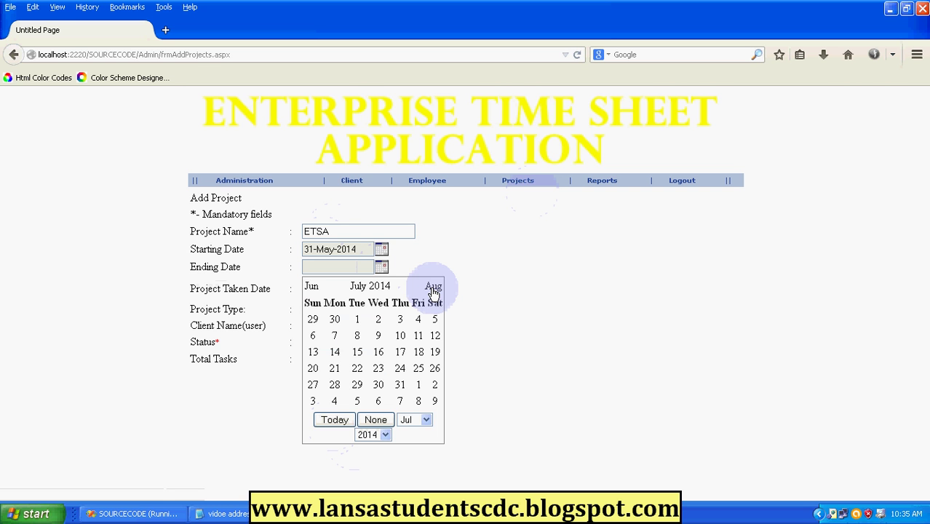
left_click(433, 288)
left_click(313, 400)
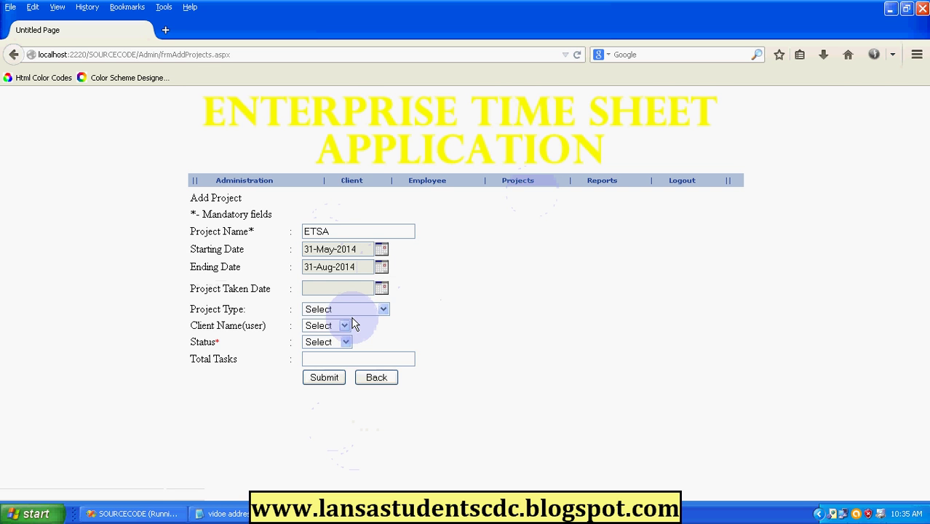
left_click(381, 288)
left_click(313, 423)
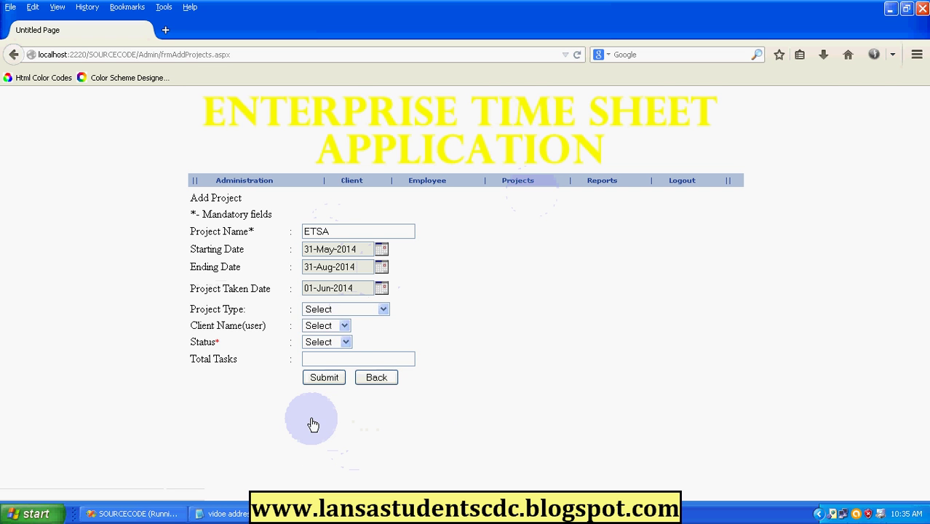
Make ETSA an Active Application project for the only client with 12 total tasks, and save.
left_click(352, 310)
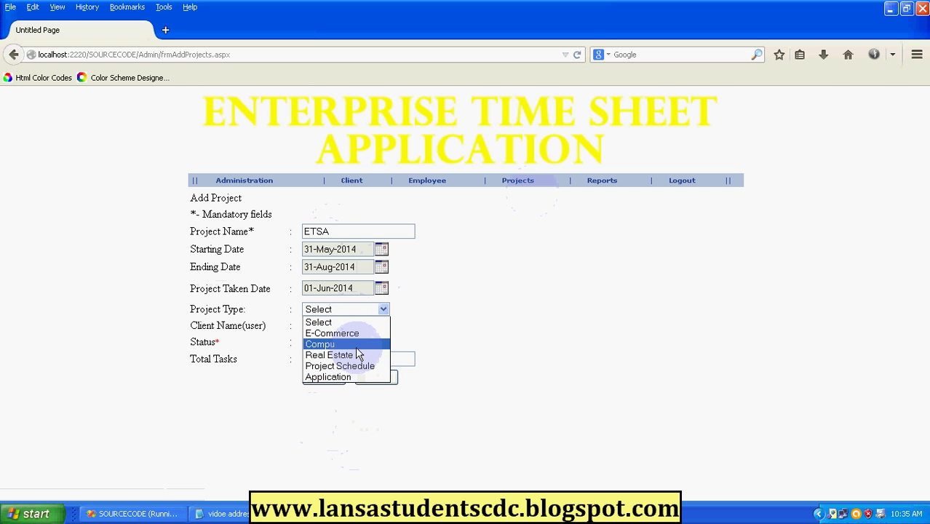
left_click(357, 378)
left_click(342, 326)
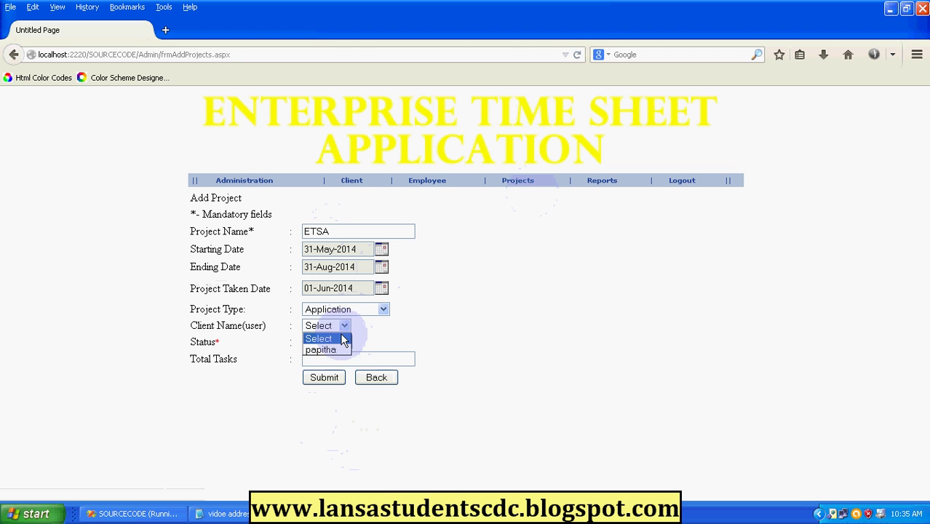
left_click(335, 350)
left_click(335, 345)
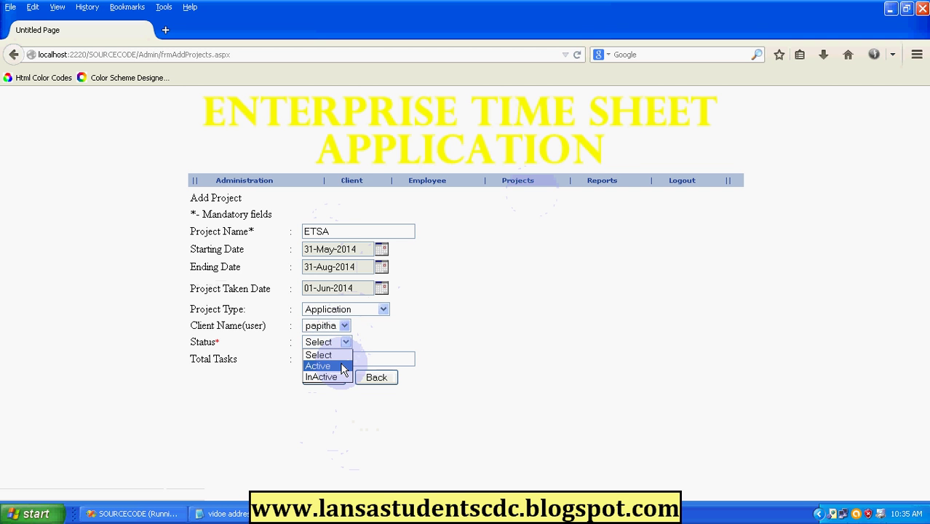
left_click(342, 368)
type("12")
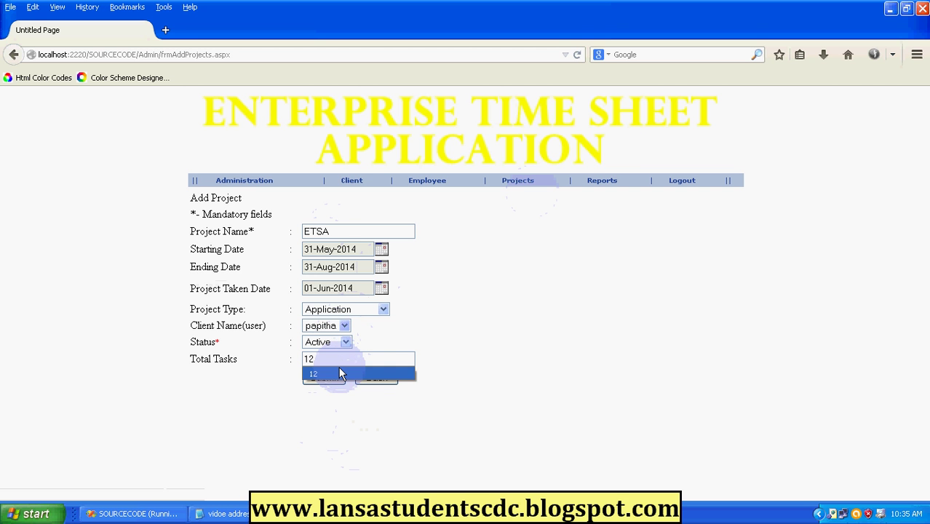
left_click(339, 373)
left_click(325, 378)
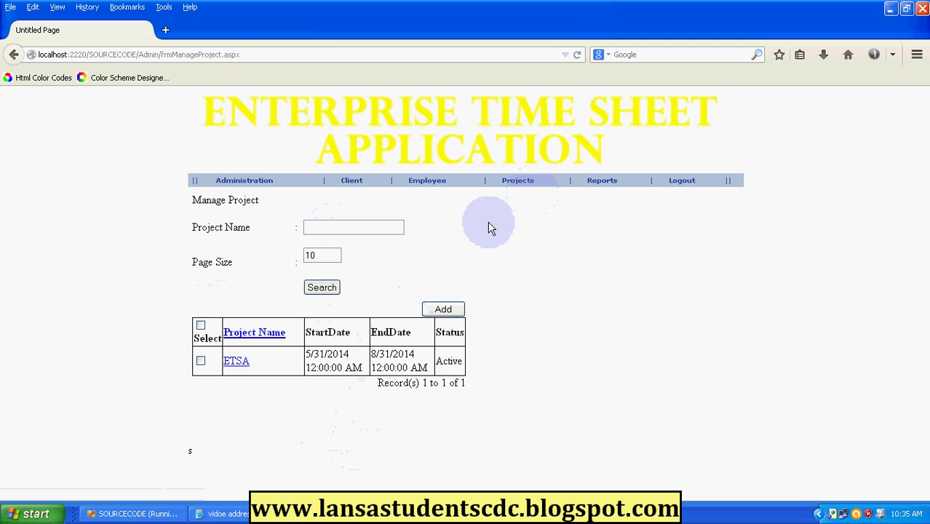
mouse_move(524, 178)
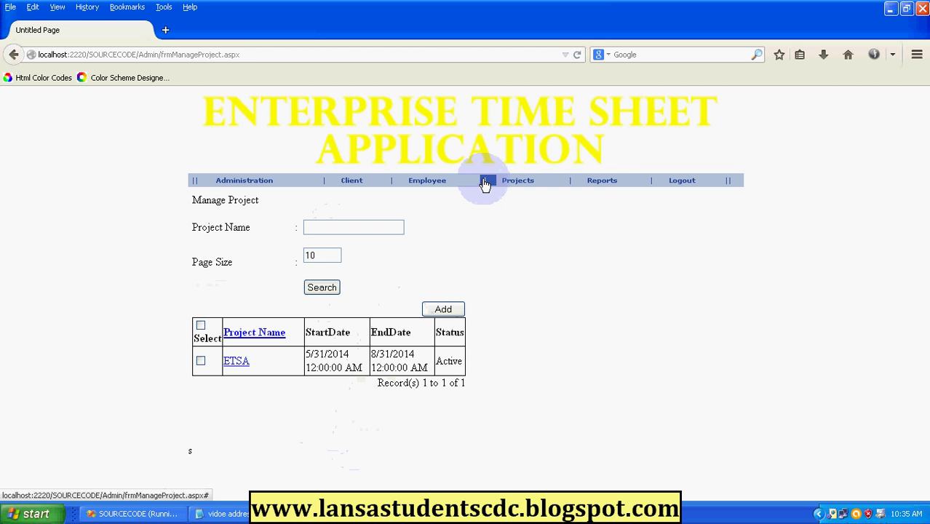
mouse_move(435, 187)
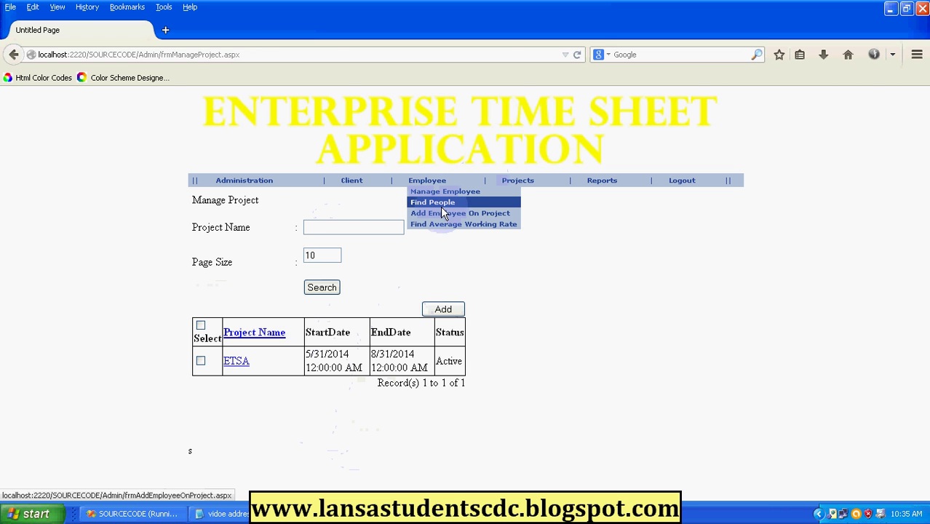
Look up employees on the ETSA project in Find People.
left_click(440, 204)
left_click(326, 233)
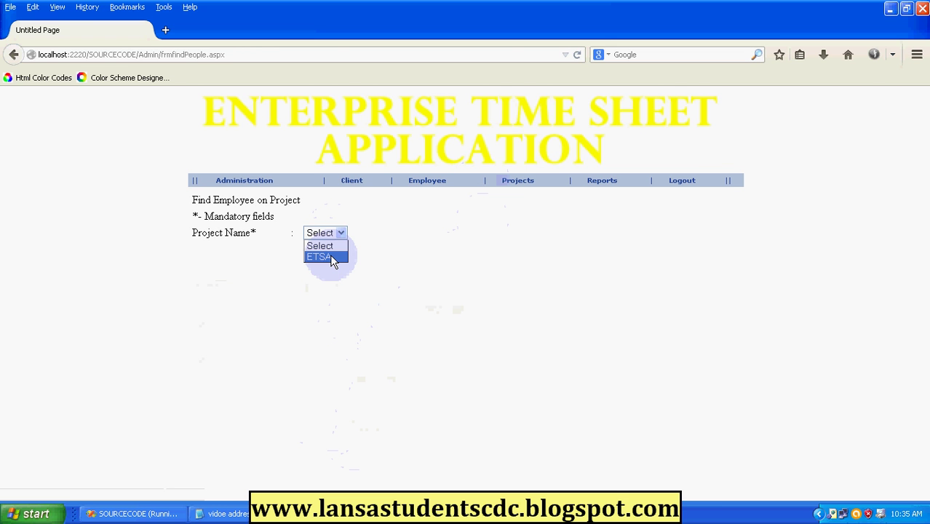
left_click(332, 258)
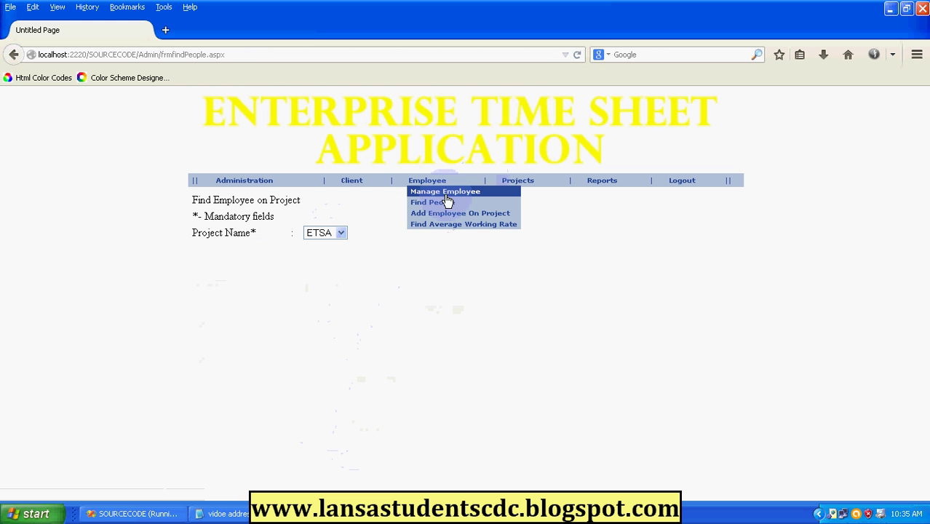
Add the listed employee to the ETSA project and confirm the assignment.
left_click(452, 214)
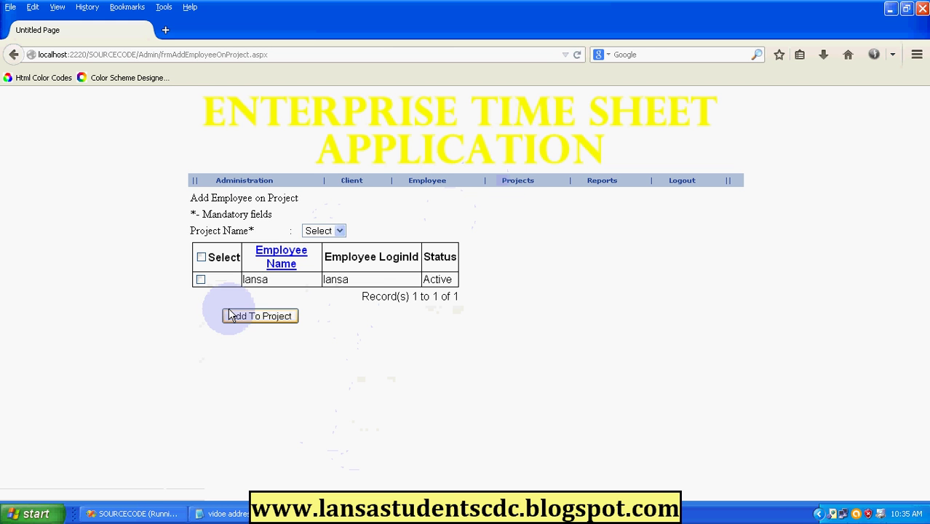
left_click(200, 280)
left_click(329, 231)
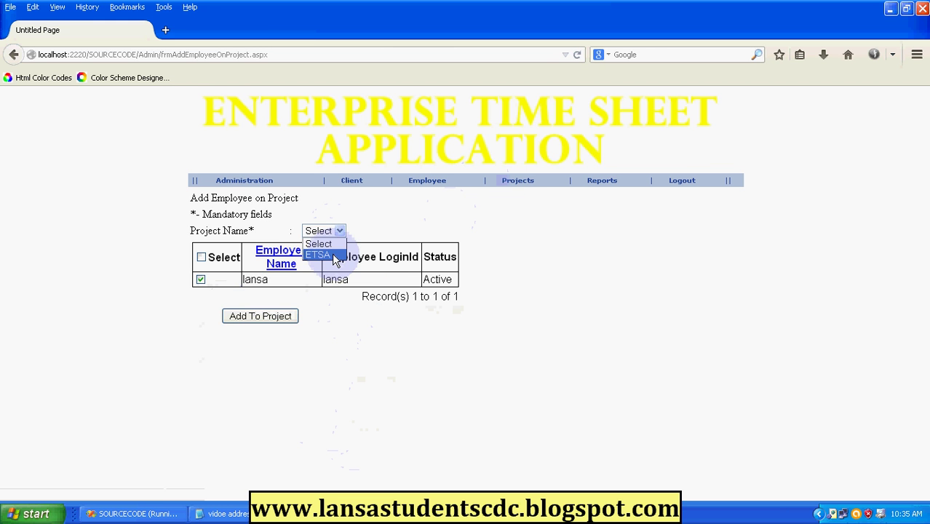
left_click(331, 255)
left_click(262, 320)
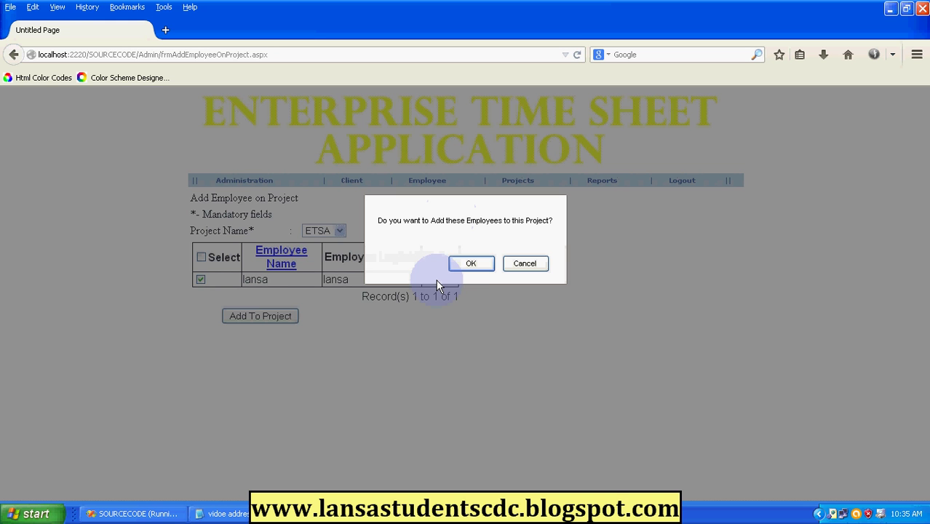
left_click(471, 265)
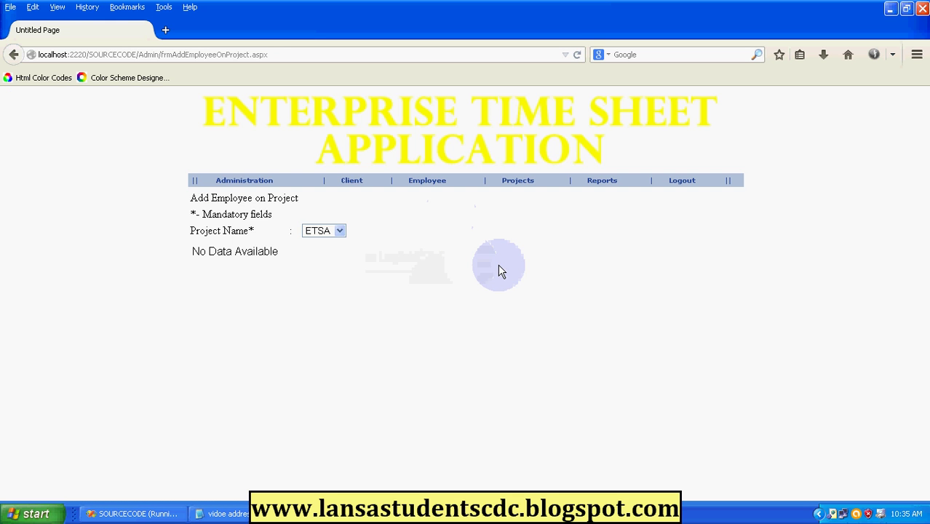
Check Find People for ETSA to verify the employee now appears as Active.
mouse_move(428, 182)
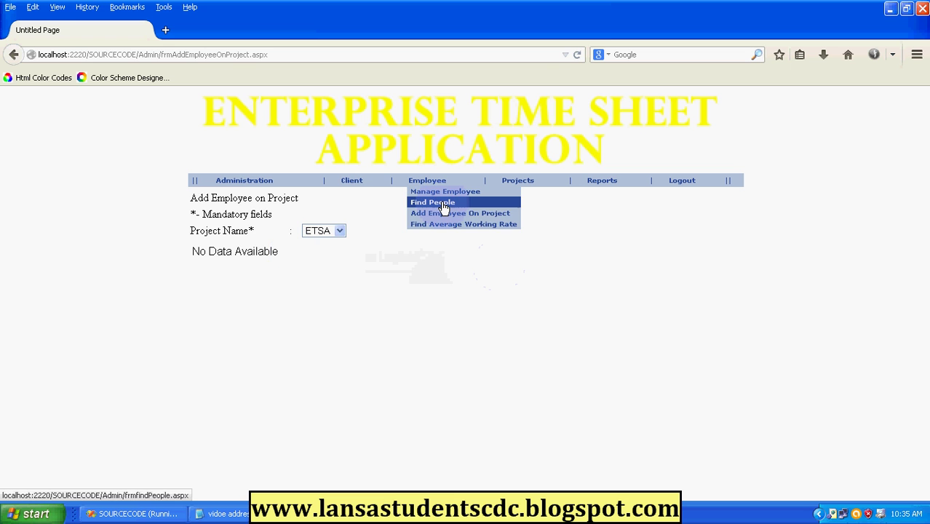
left_click(444, 207)
left_click(339, 234)
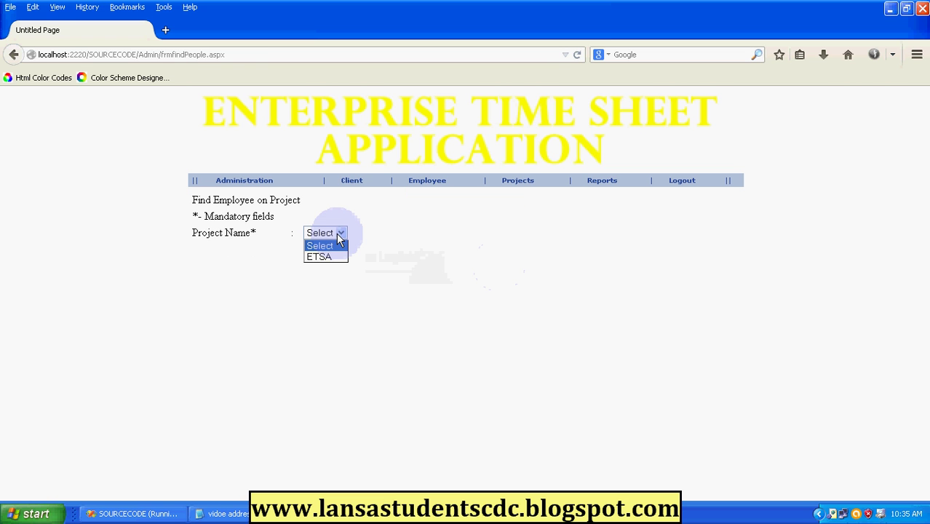
left_click(319, 257)
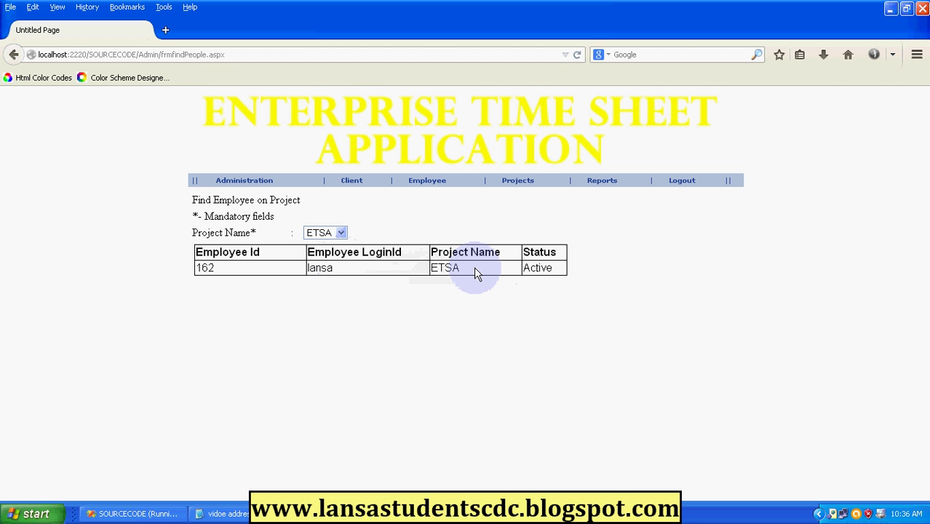
mouse_move(437, 184)
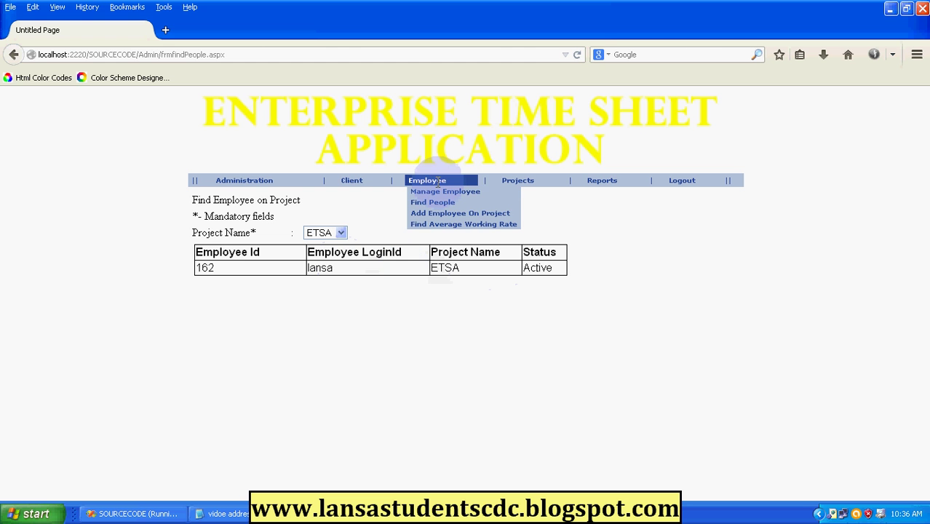
mouse_move(515, 195)
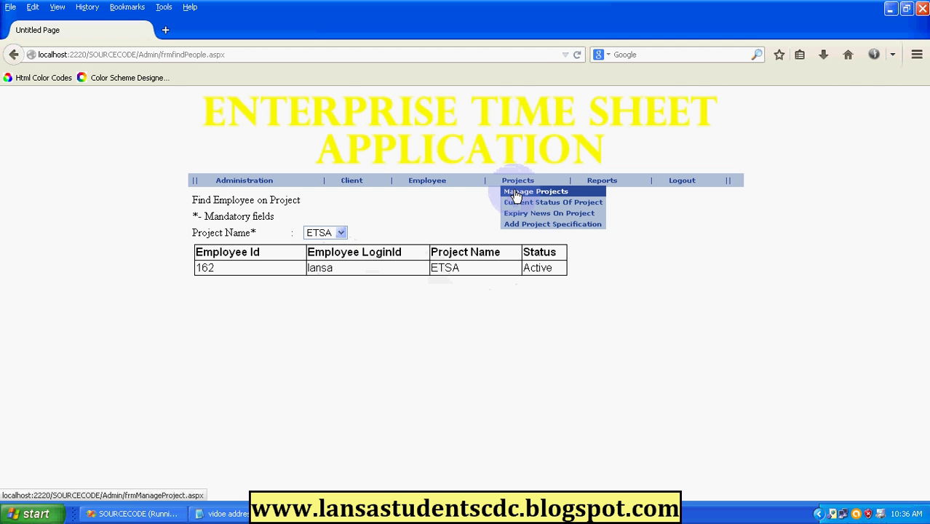
Attach MULTI.txt as the ETSA project specification with the announcement 'GOOD'.
left_click(575, 226)
left_click(311, 252)
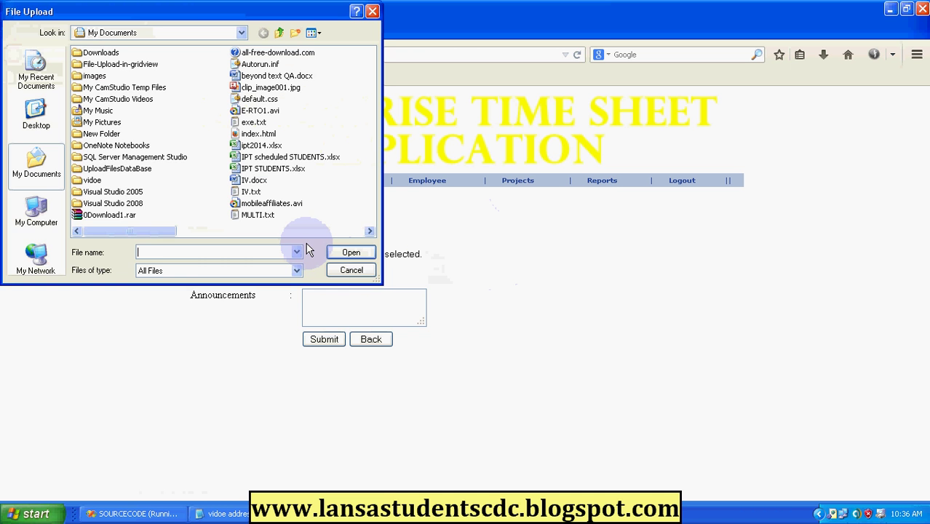
left_click(352, 269)
left_click(336, 278)
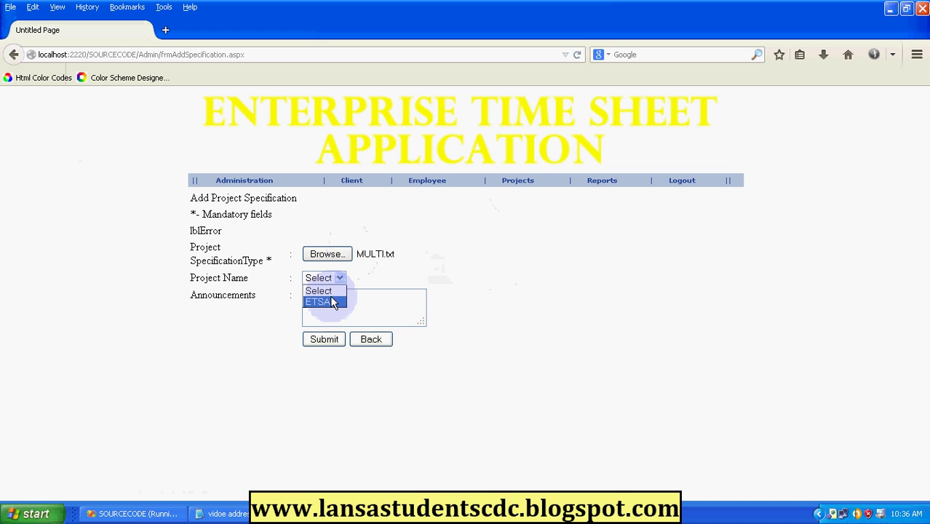
left_click(332, 302)
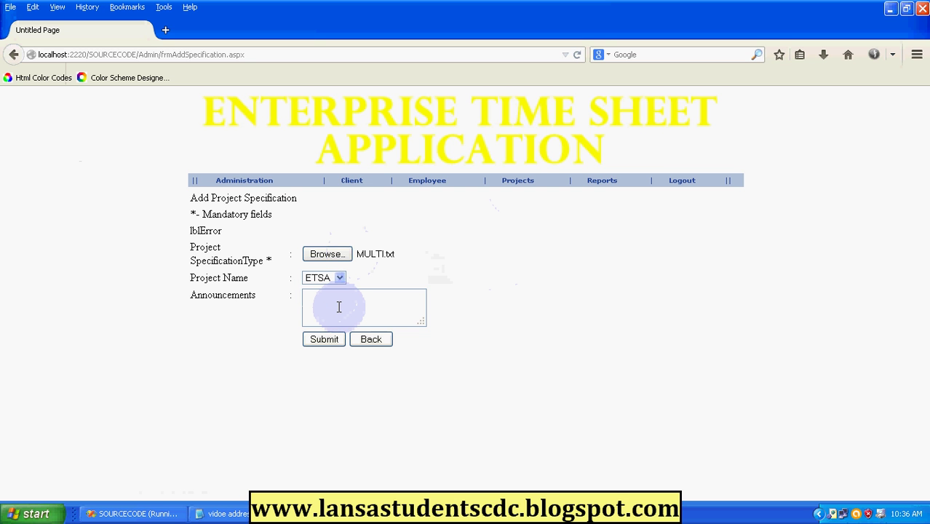
left_click(338, 307)
type("GOOD")
Submit the specification, then select the employee on the Reports page.
left_click(323, 344)
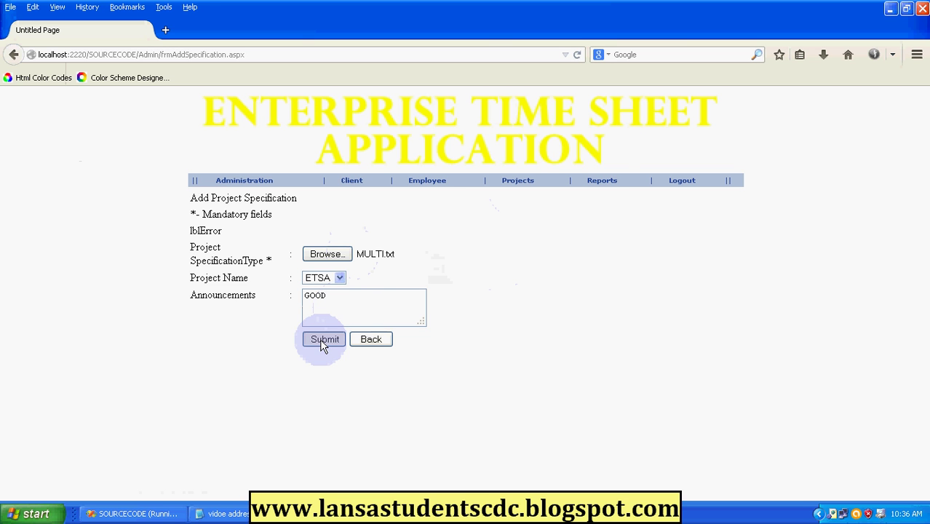
left_click(604, 182)
left_click(293, 224)
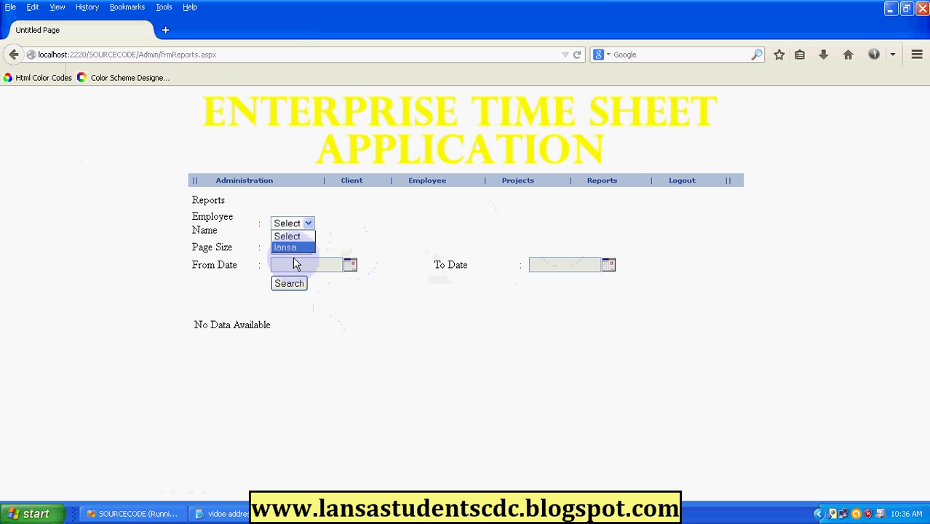
left_click(290, 282)
Set both the report From Date and To Date to 31-May-2014.
left_click(350, 266)
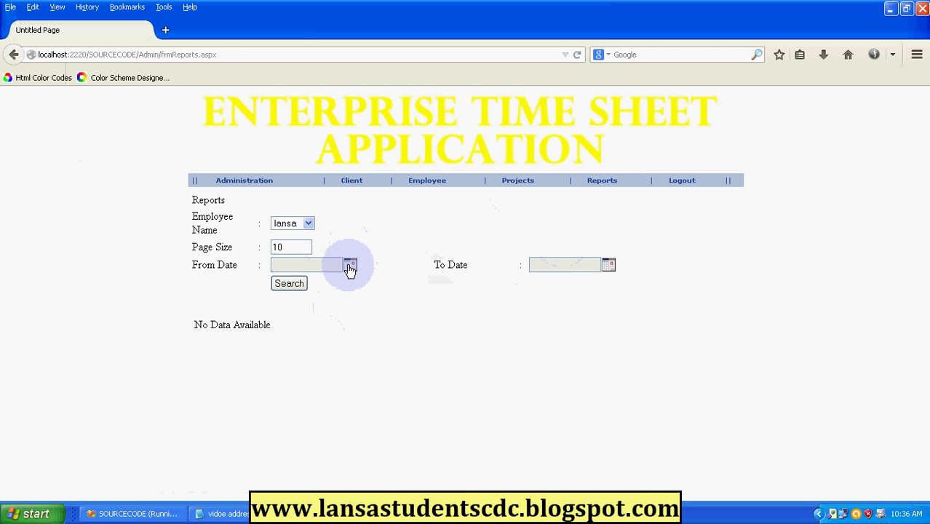
left_click(416, 379)
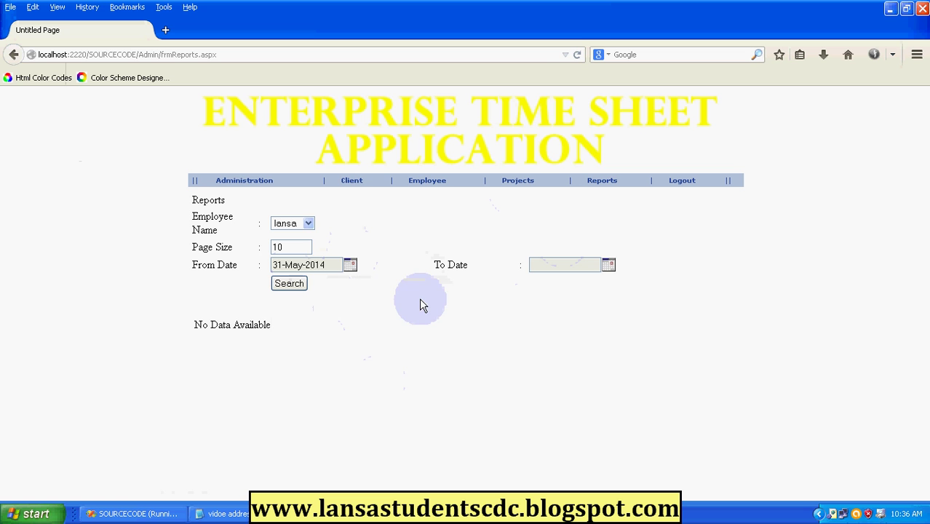
left_click(607, 265)
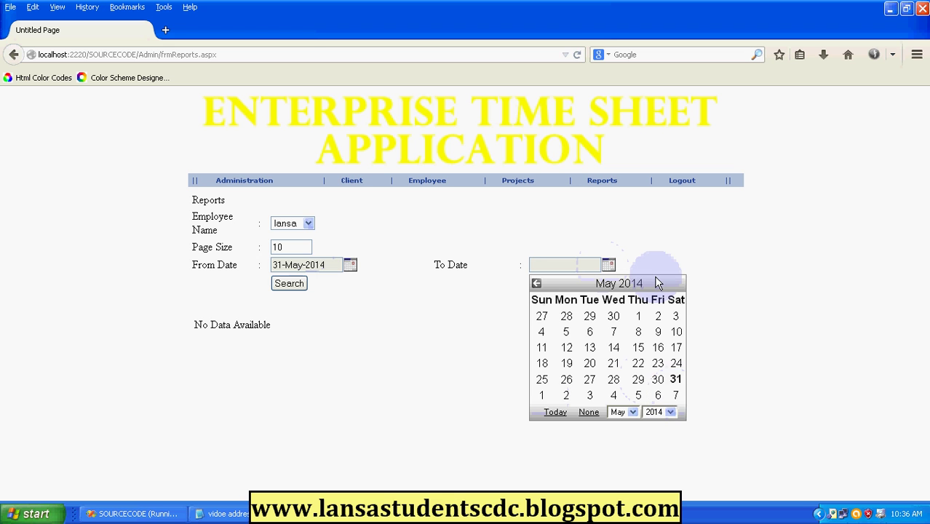
left_click(676, 381)
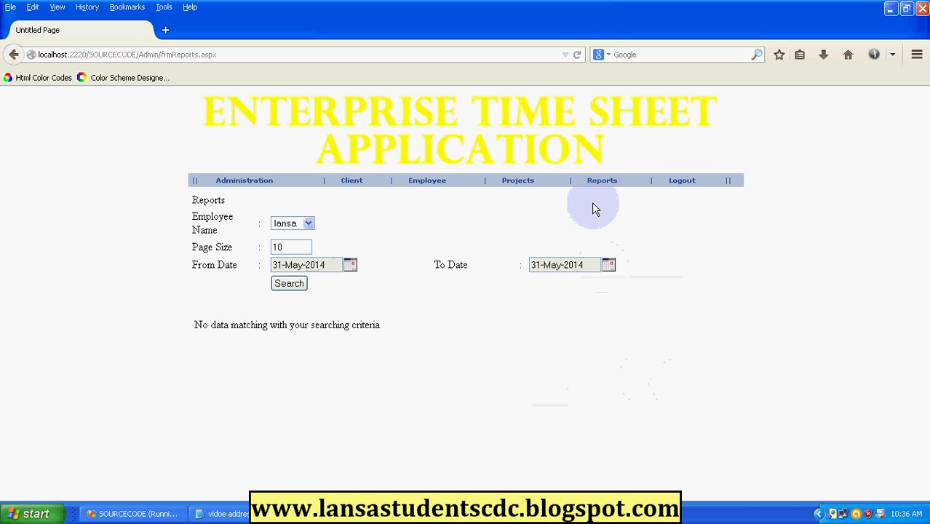
Sign out of the admin portal and return to the portal login choices.
left_click(684, 185)
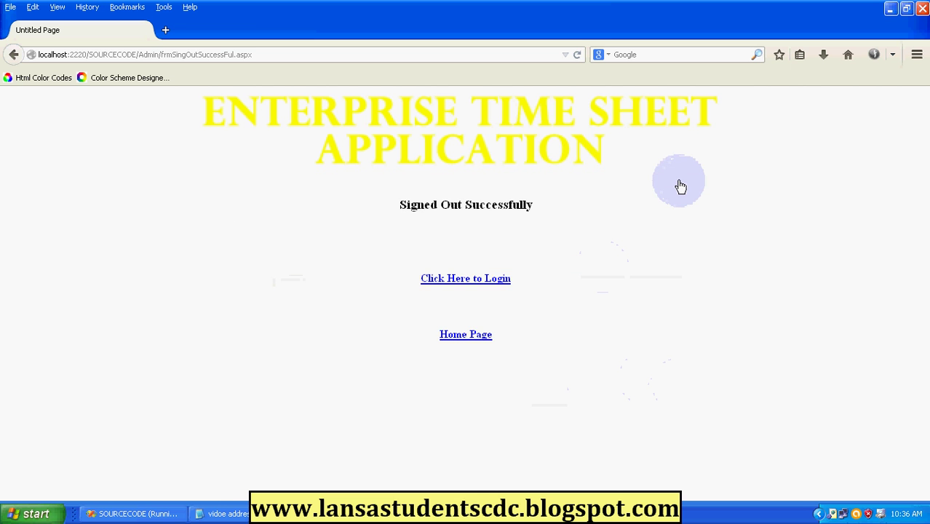
left_click(464, 312)
left_click(203, 186)
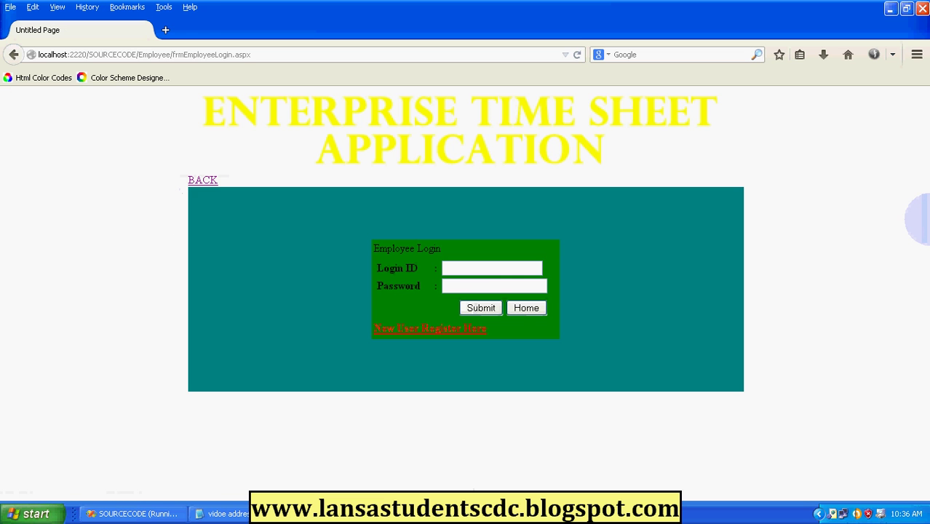
Log in to the employee portal with the employee's login ID and password.
left_click(470, 267)
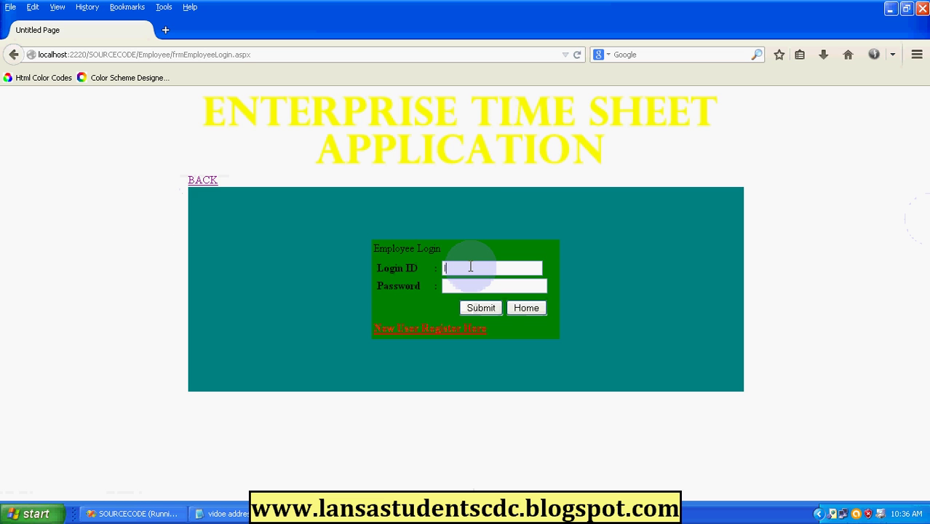
type("lansa")
key("Tab")
type("lan")
left_click(482, 308)
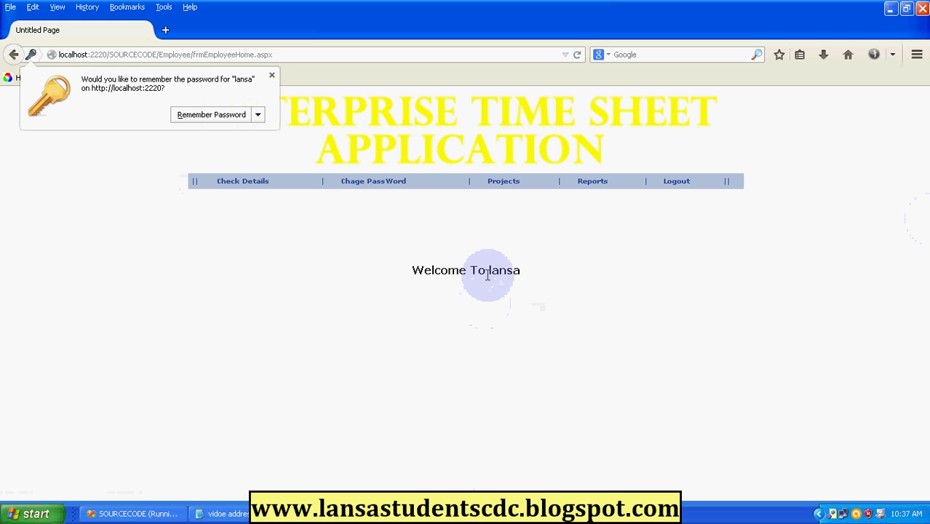
Decline saving the password, then review the employee's own details, available projects and project descriptions.
left_click(272, 75)
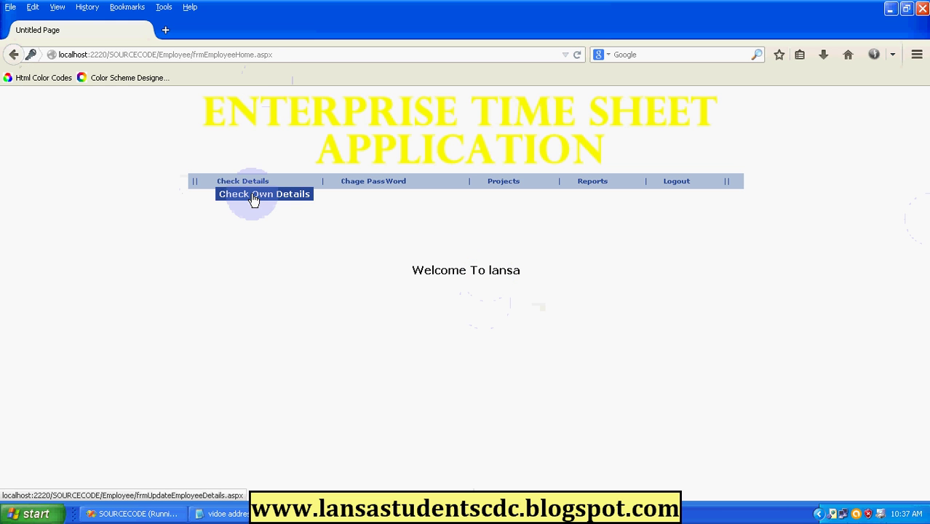
left_click(254, 195)
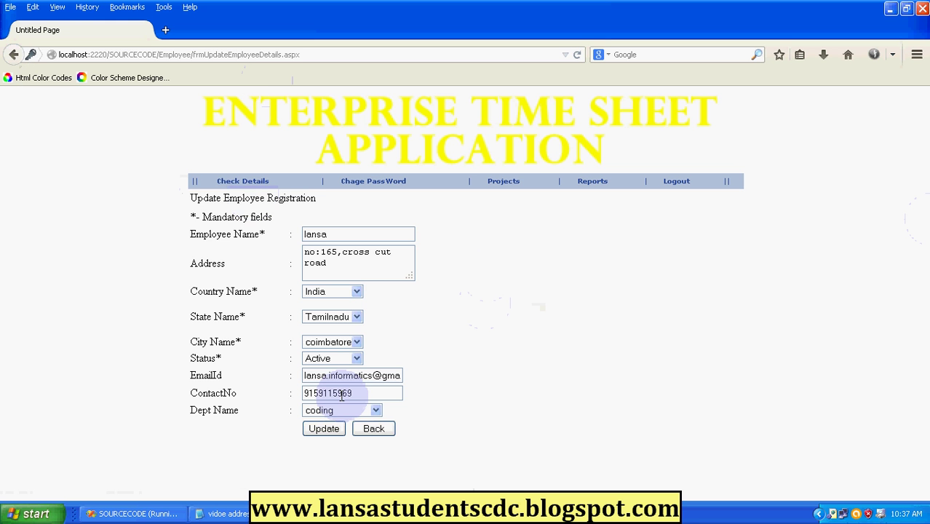
left_click(379, 434)
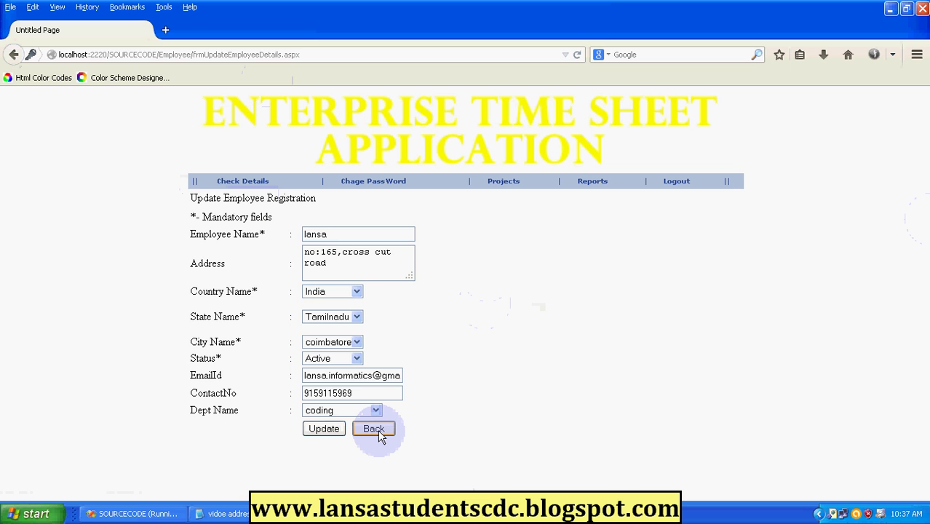
left_click(498, 184)
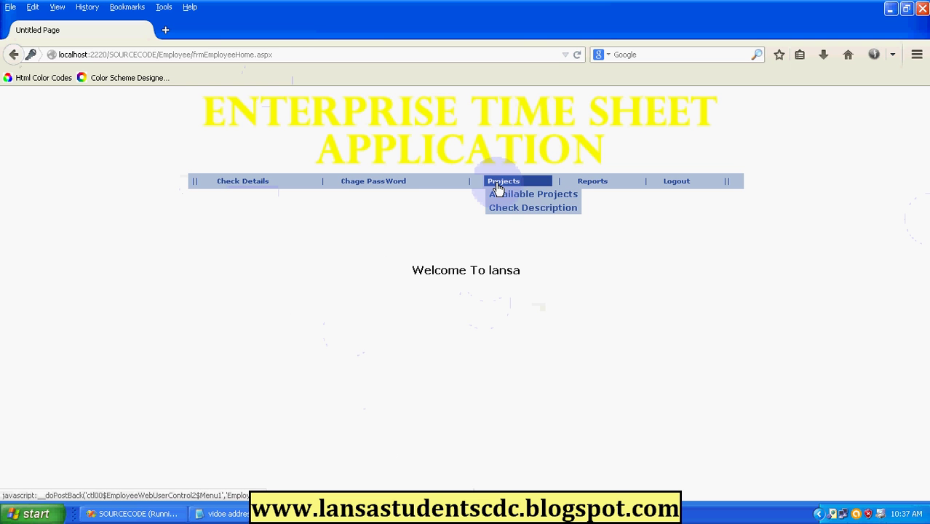
left_click(517, 195)
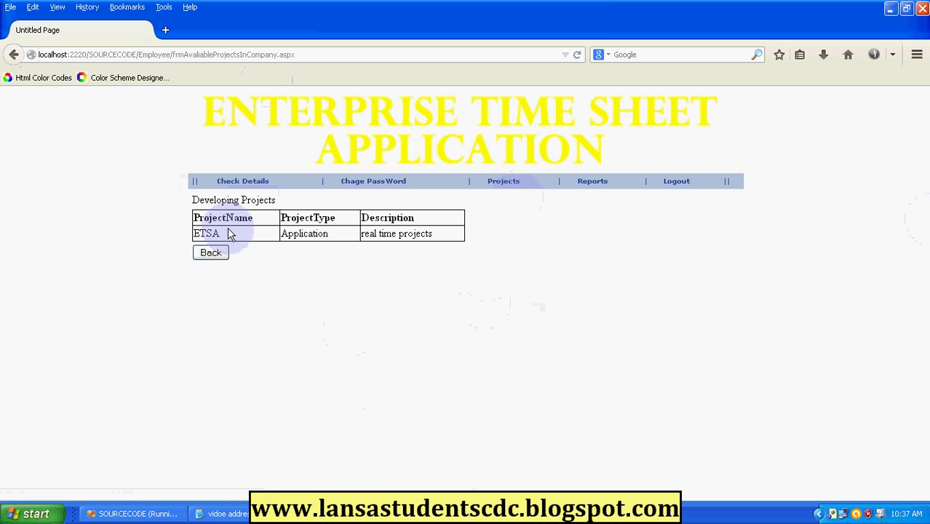
mouse_move(495, 186)
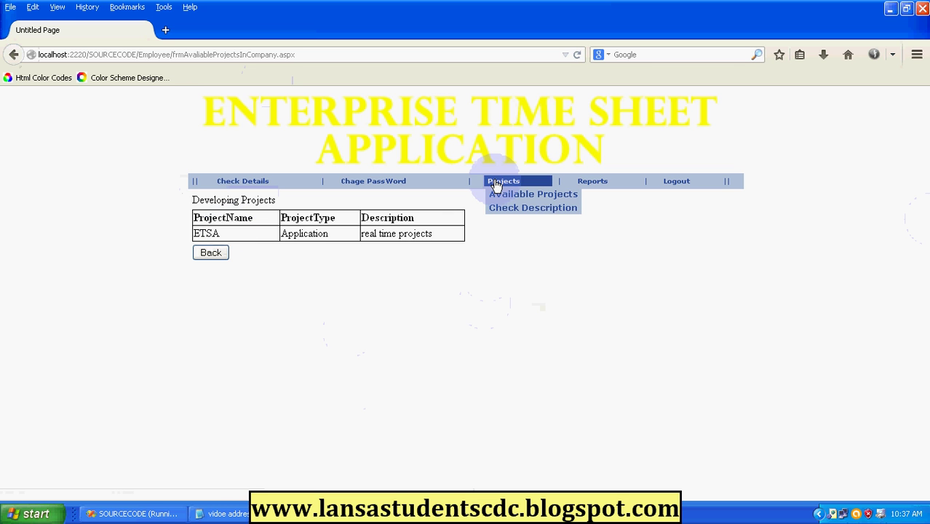
left_click(535, 210)
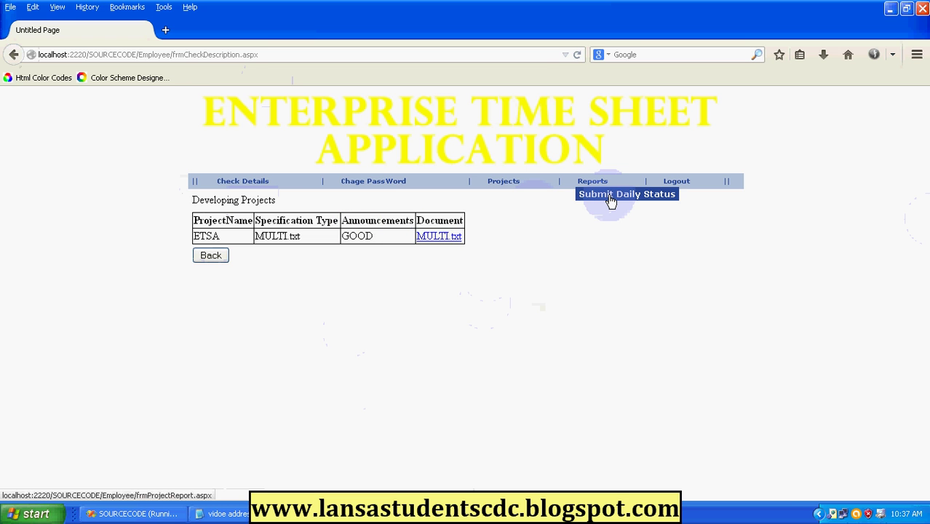
Submit a daily status report with completed task 1, 1 task completed and 2 working hours.
left_click(610, 197)
left_click(402, 235)
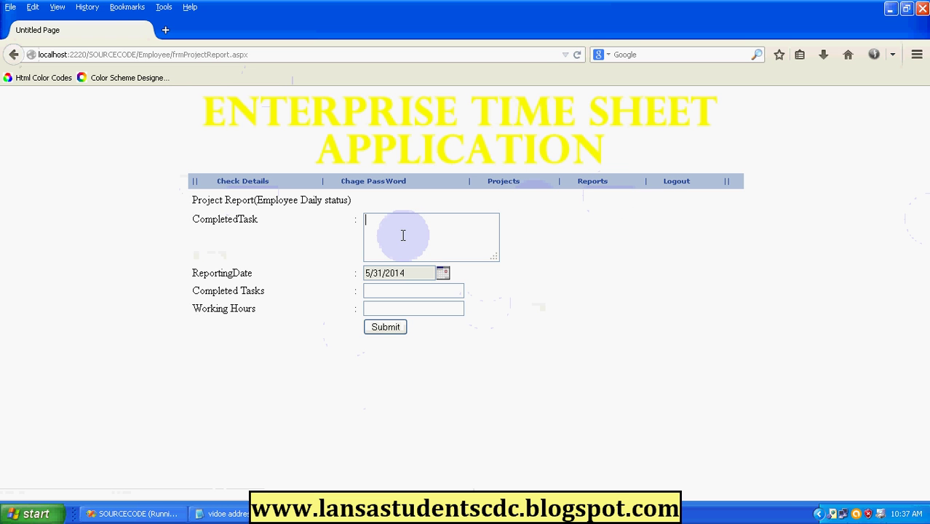
type("1")
left_click(404, 292)
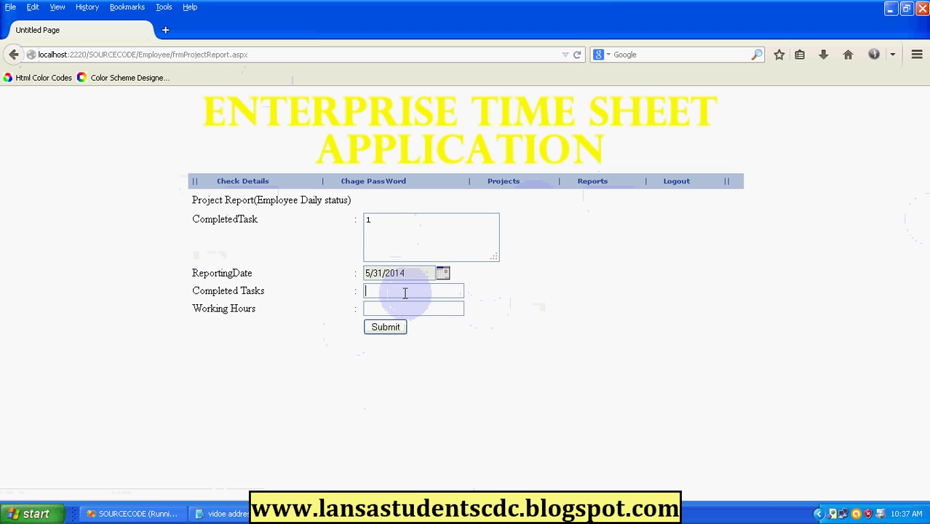
type("1")
left_click(404, 308)
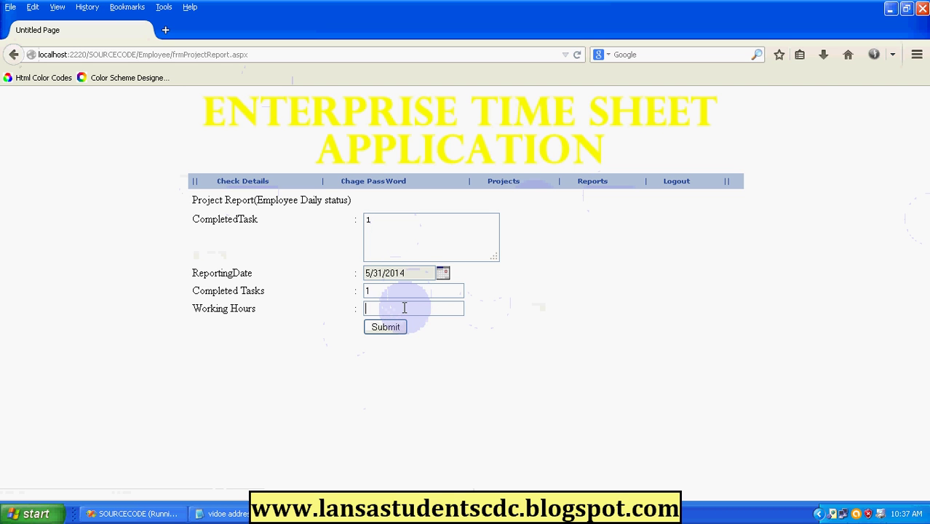
type("2")
left_click(383, 330)
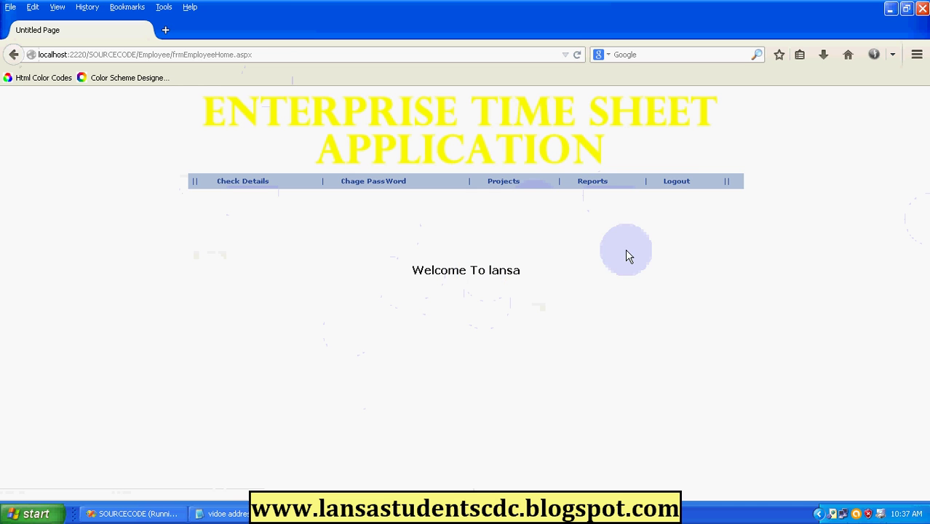
Log out of the employee portal and go back to the client login page.
left_click(684, 187)
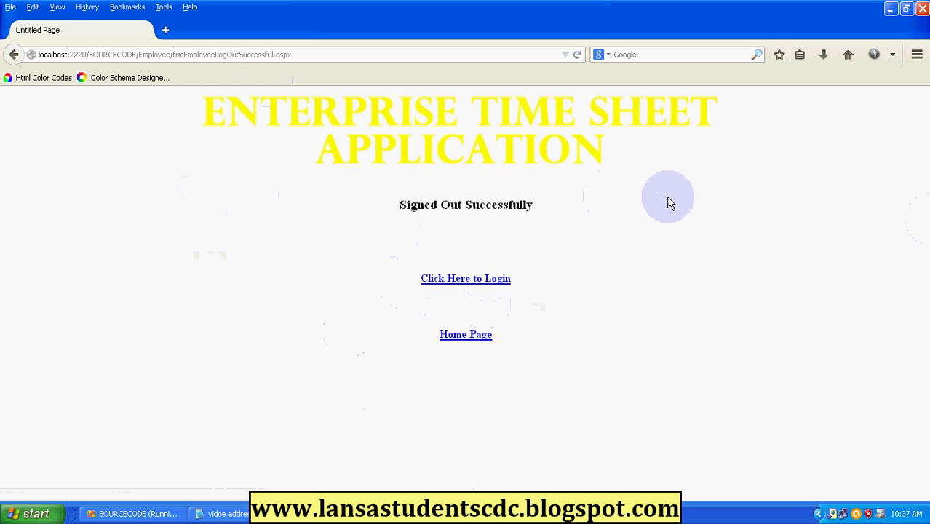
left_click(466, 336)
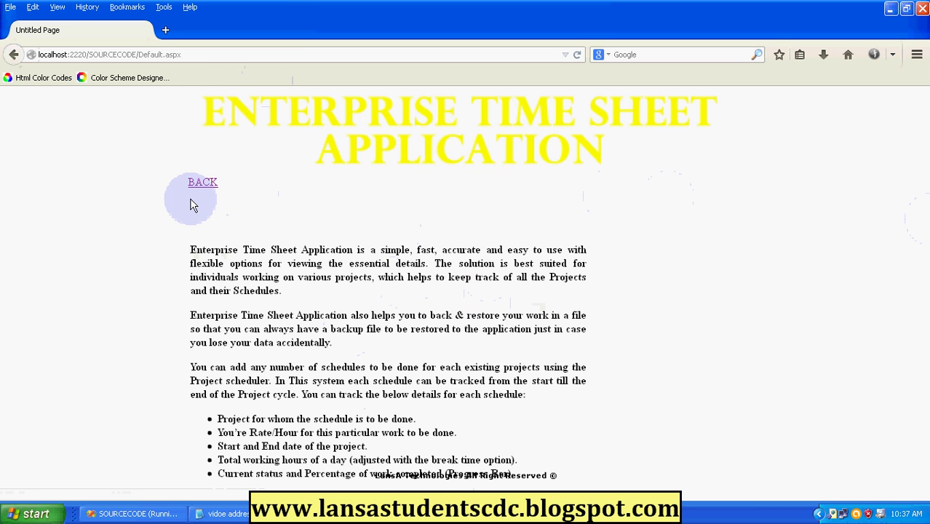
left_click(203, 183)
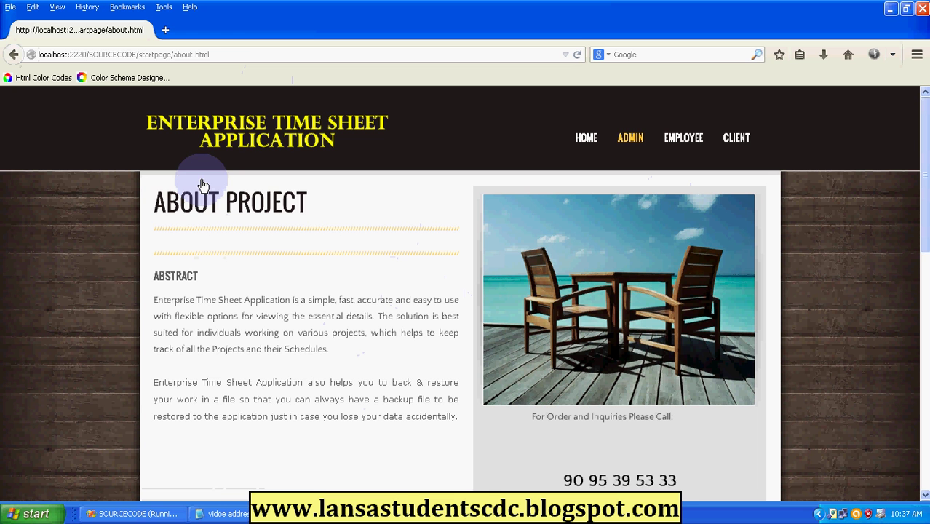
left_click(737, 140)
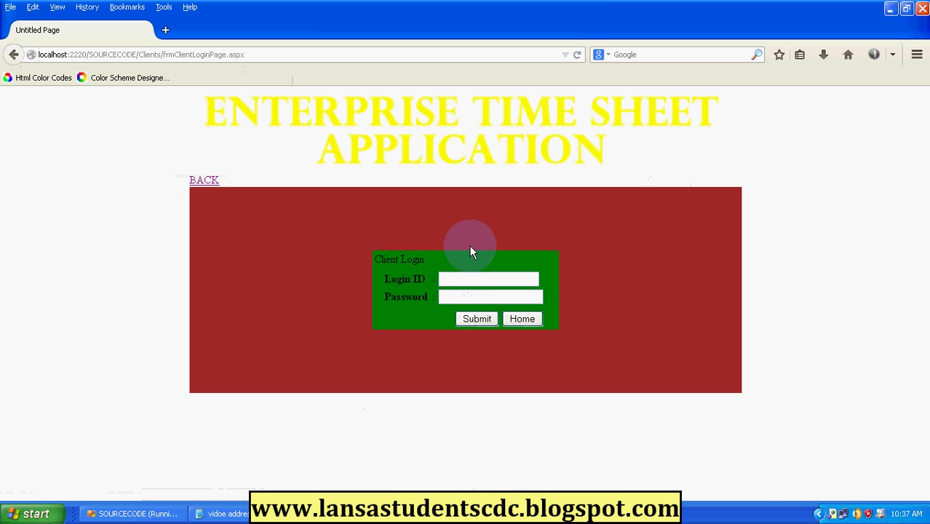
Sign in as a client using the remembered login, declining to save the password.
left_click(462, 281)
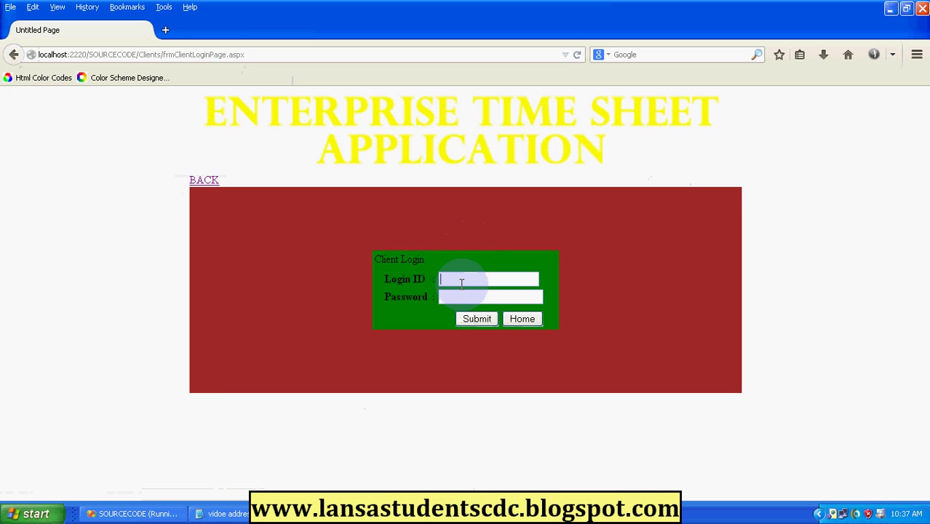
type("pa")
key("Down")
key("Return")
left_click(475, 322)
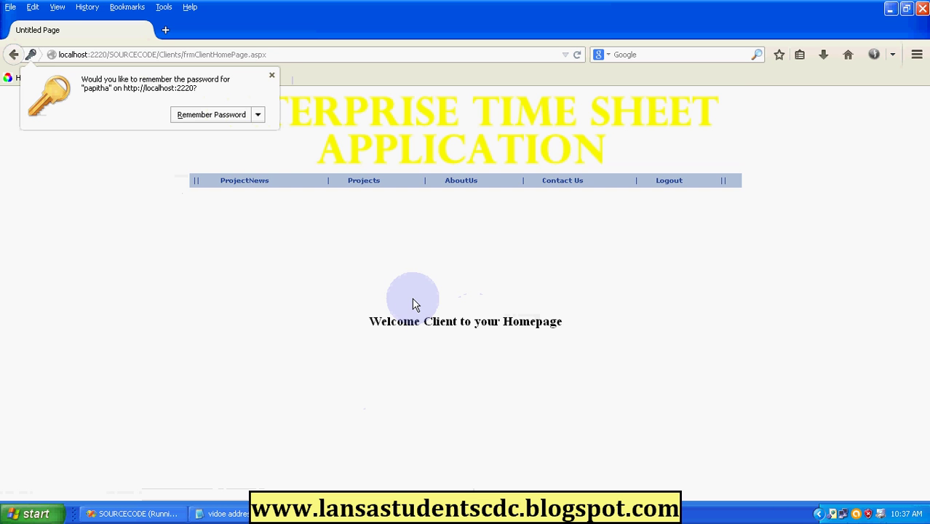
left_click(271, 78)
Check the project's current status, its 8.333333% completion, and the developing projects list showing ETSA.
left_click(264, 180)
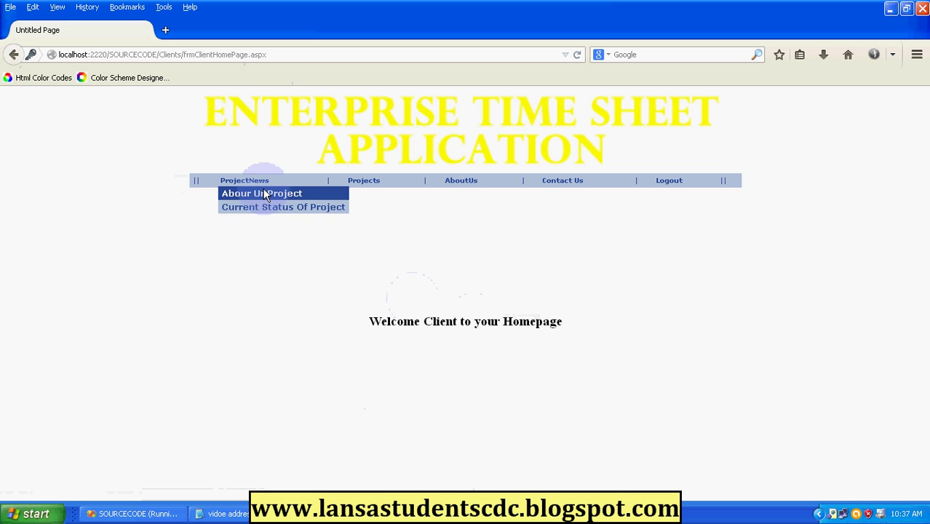
left_click(285, 210)
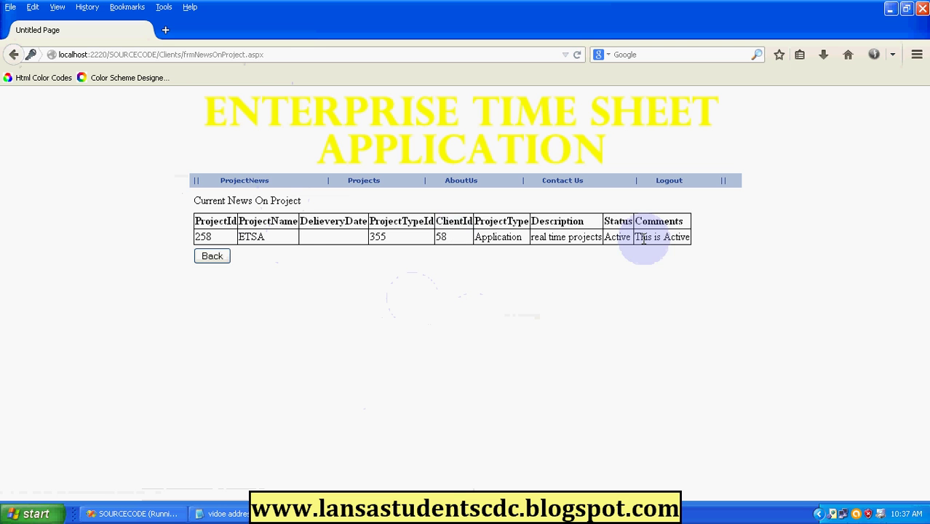
mouse_move(247, 181)
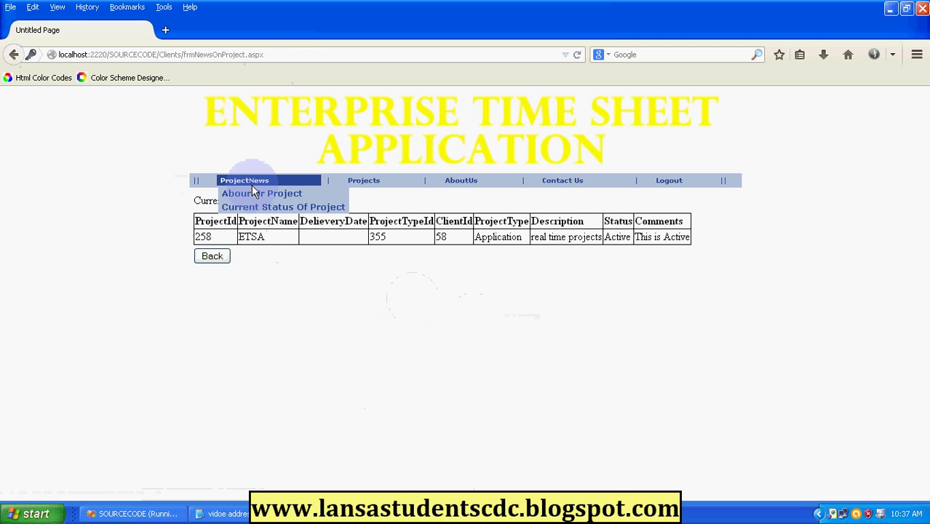
left_click(266, 207)
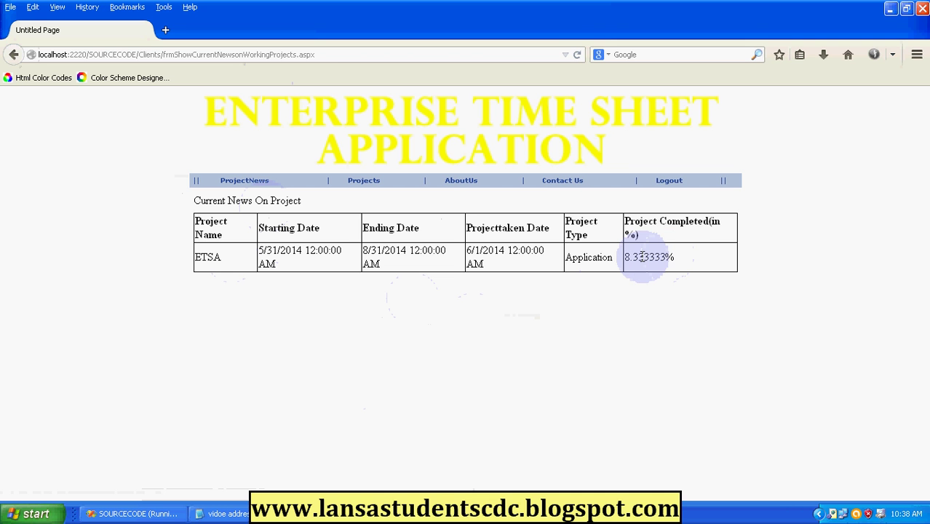
mouse_move(372, 183)
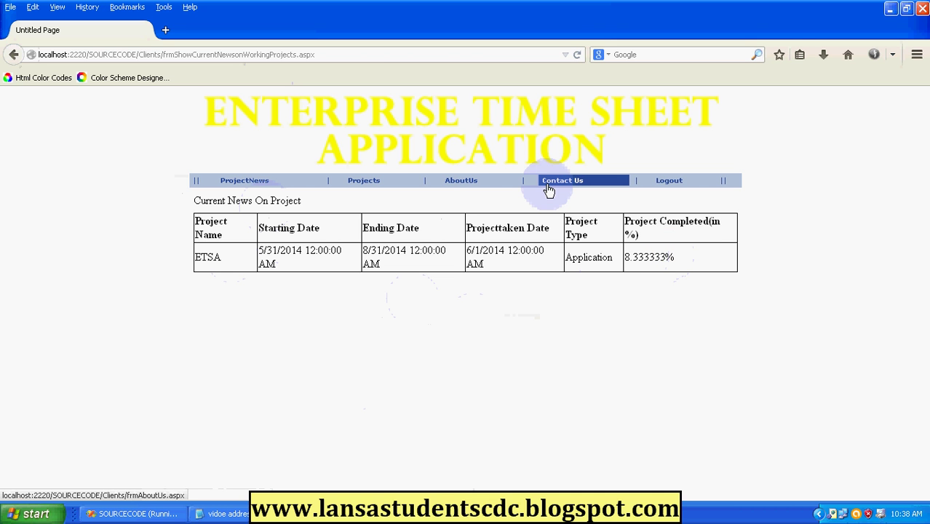
left_click(386, 195)
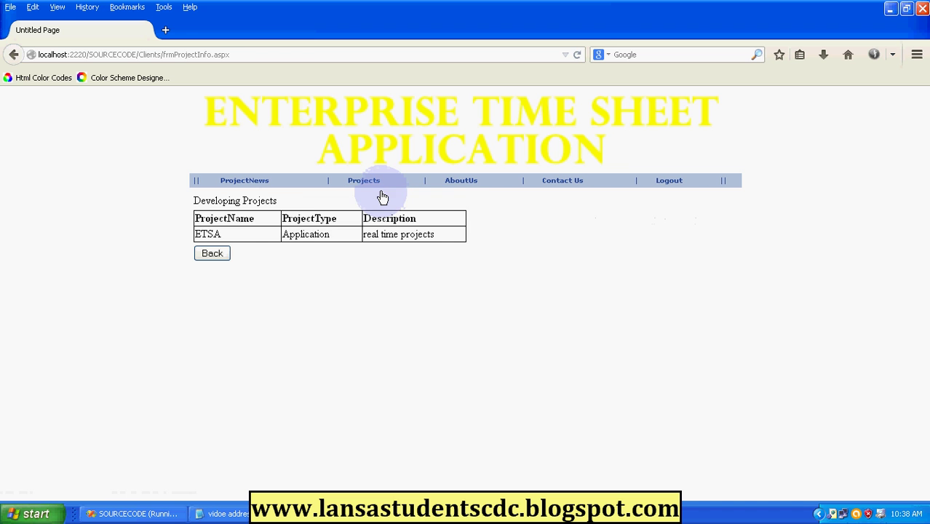